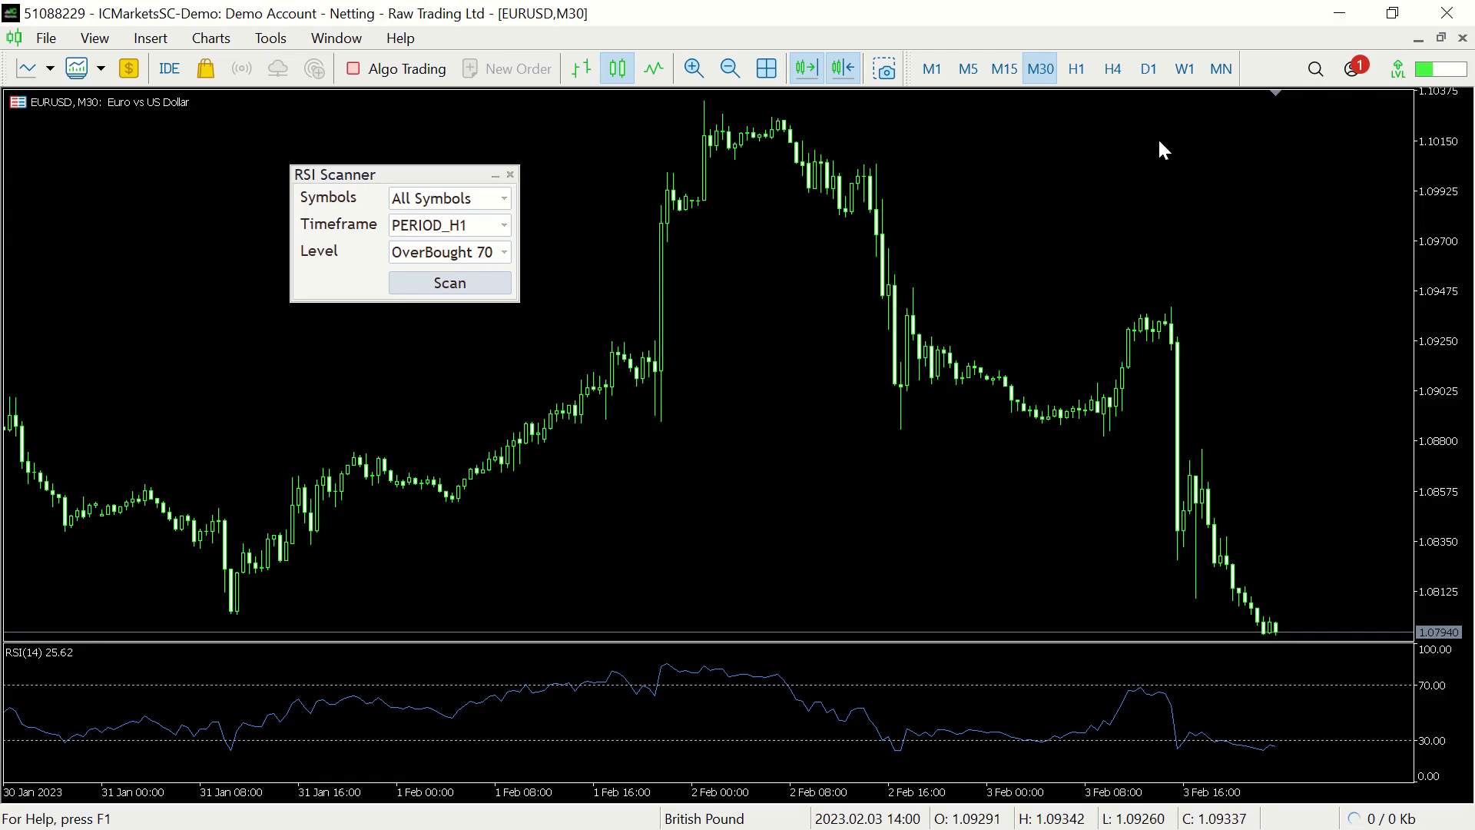
# - Drag the RSI Scanner panel to a new spot on the EURUSD chart, then close it
pyautogui.moveTo(385, 175); pyautogui.dragTo(450, 151)
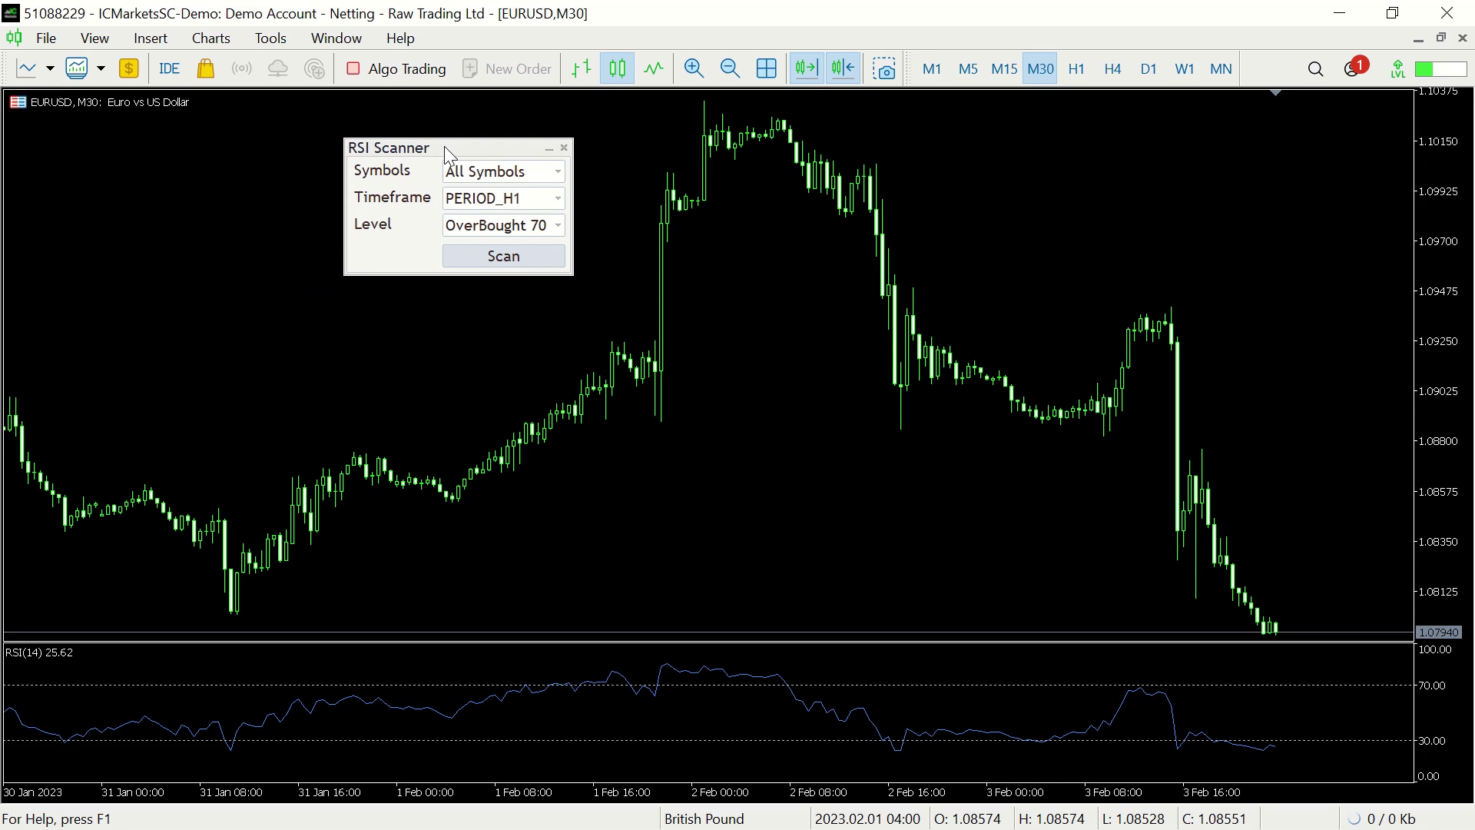
pyautogui.moveTo(445, 147)
pyautogui.mouseDown()
pyautogui.moveTo(428, 167)
pyautogui.moveTo(399, 163)
pyautogui.moveTo(416, 147)
pyautogui.mouseUp()
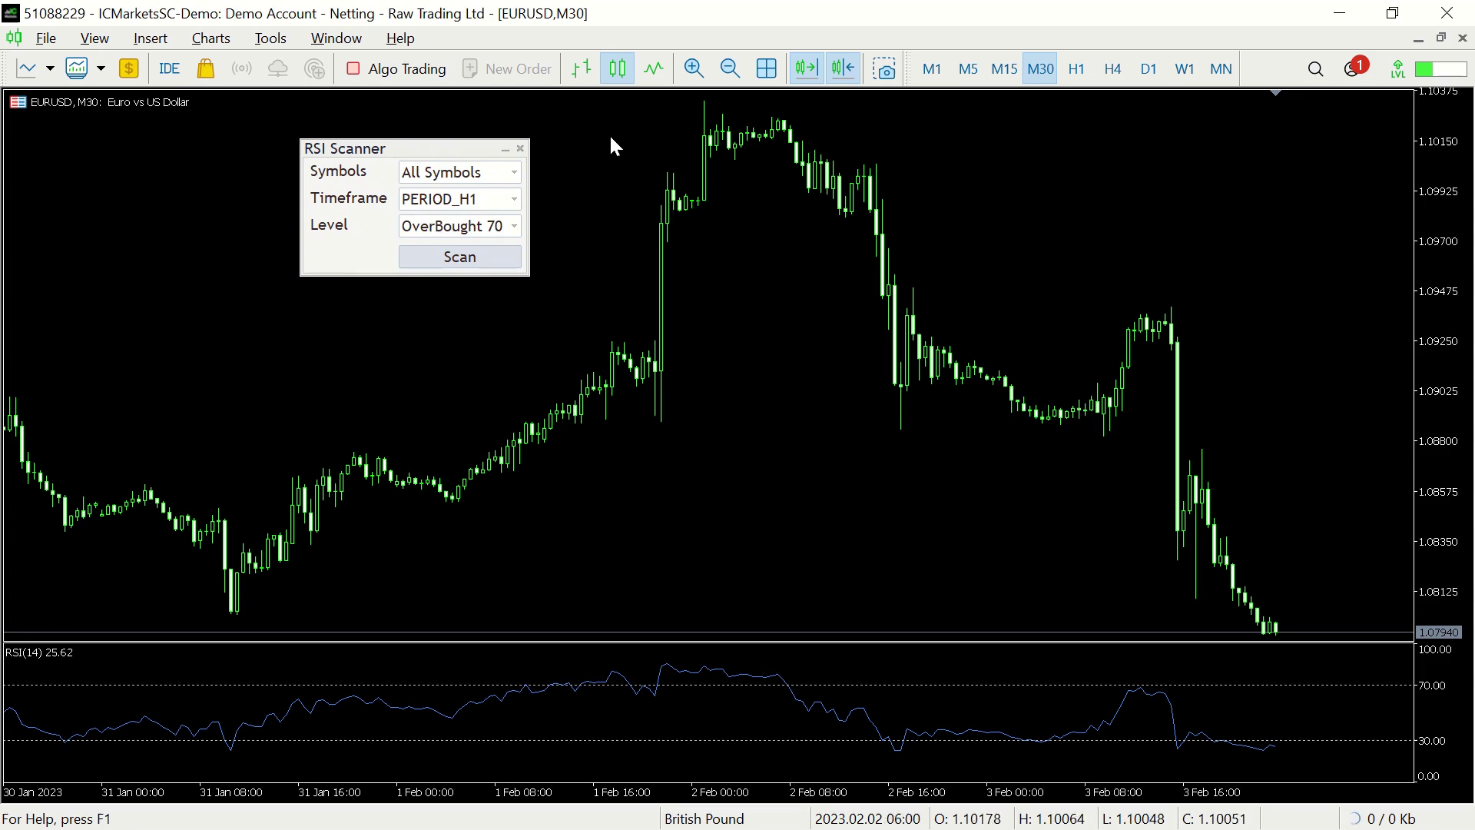
pyautogui.click(520, 147)
# - Attach the RSI_Scanner indicator from the Navigator to the EURUSD chart
pyautogui.hotkey('ctrl', 'n')
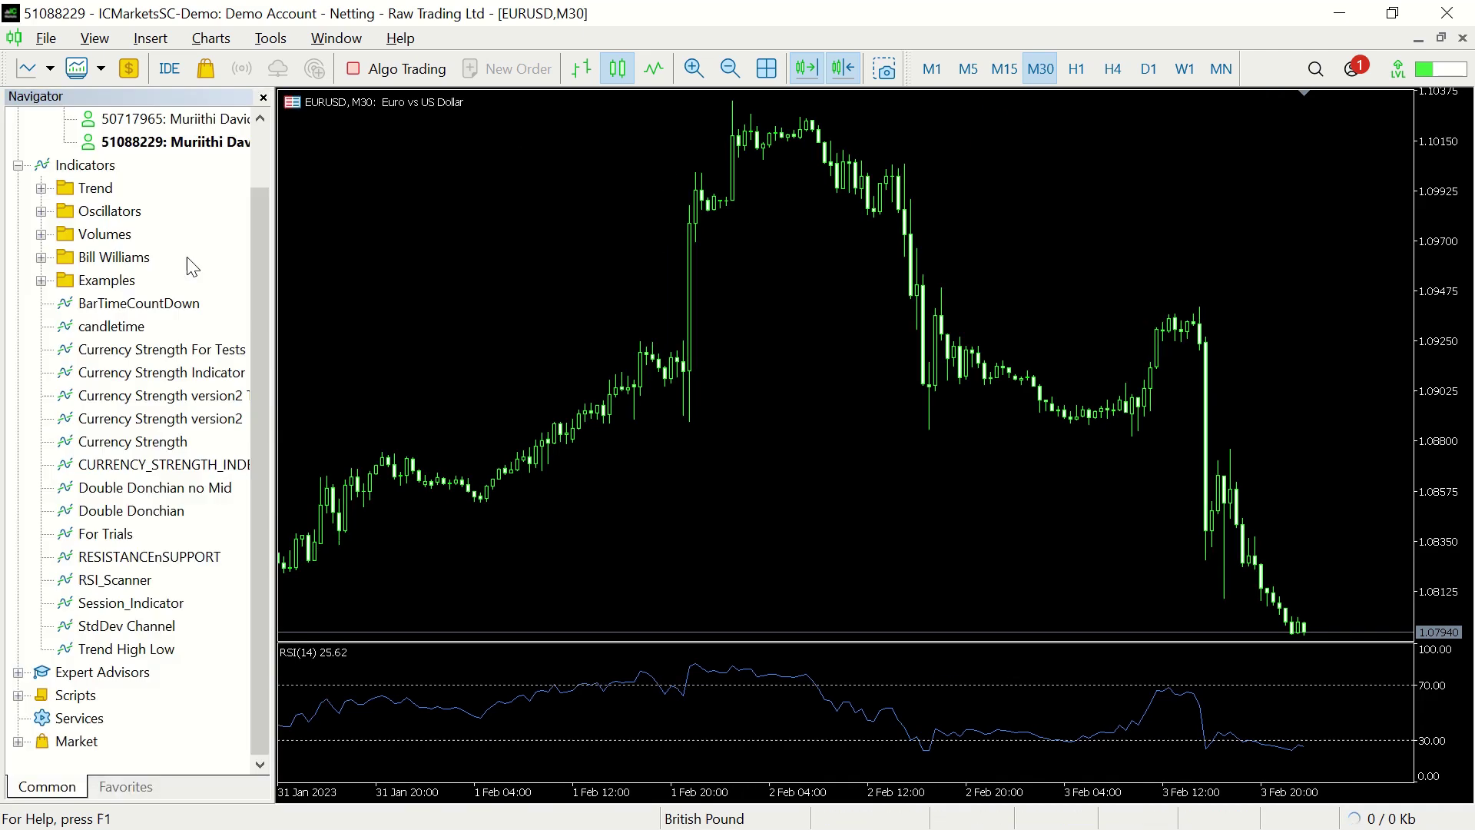
pyautogui.click(131, 582)
pyautogui.moveTo(131, 580); pyautogui.dragTo(384, 334)
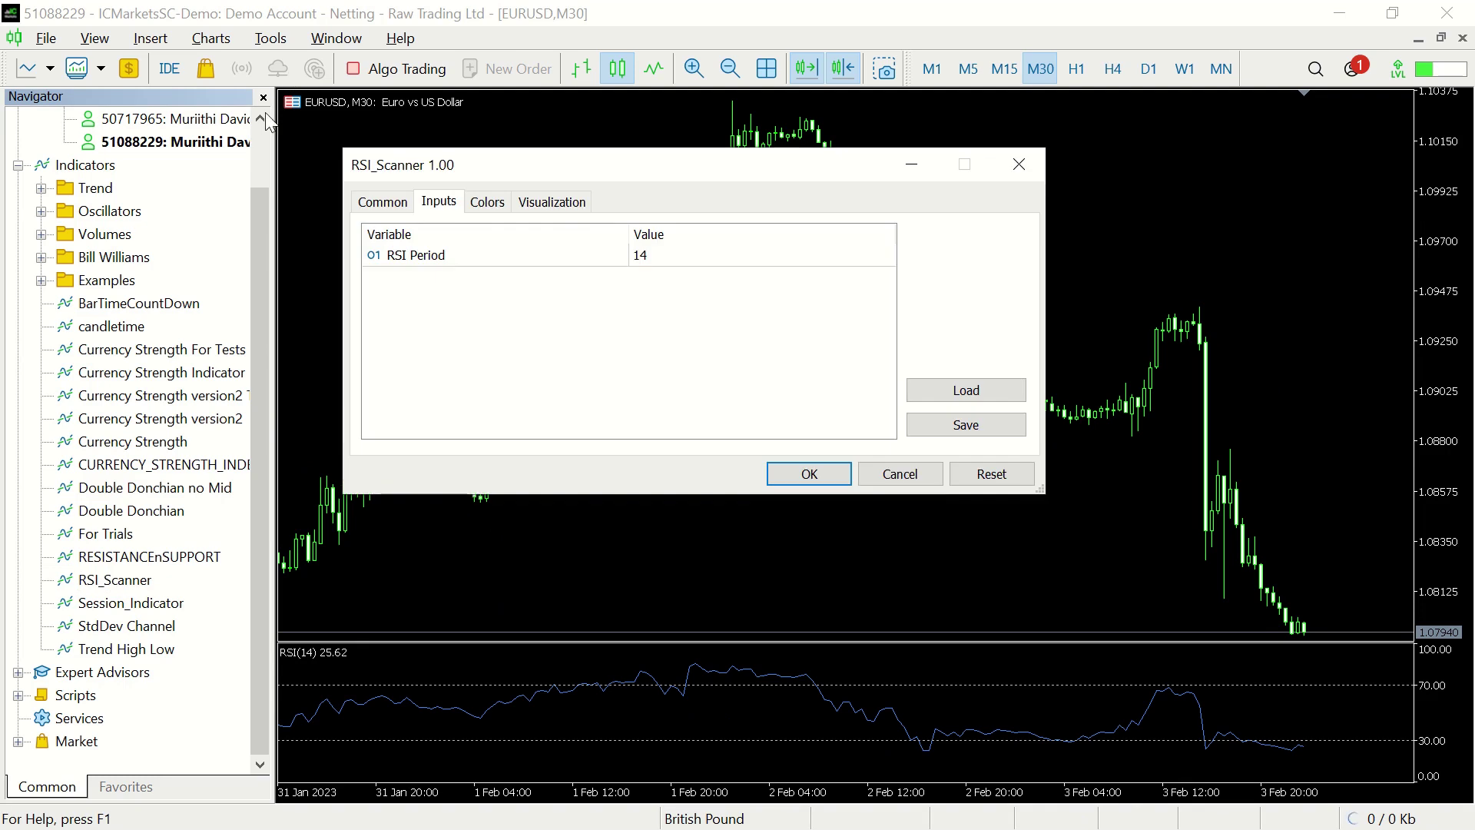
pyautogui.click(386, 204)
pyautogui.click(448, 207)
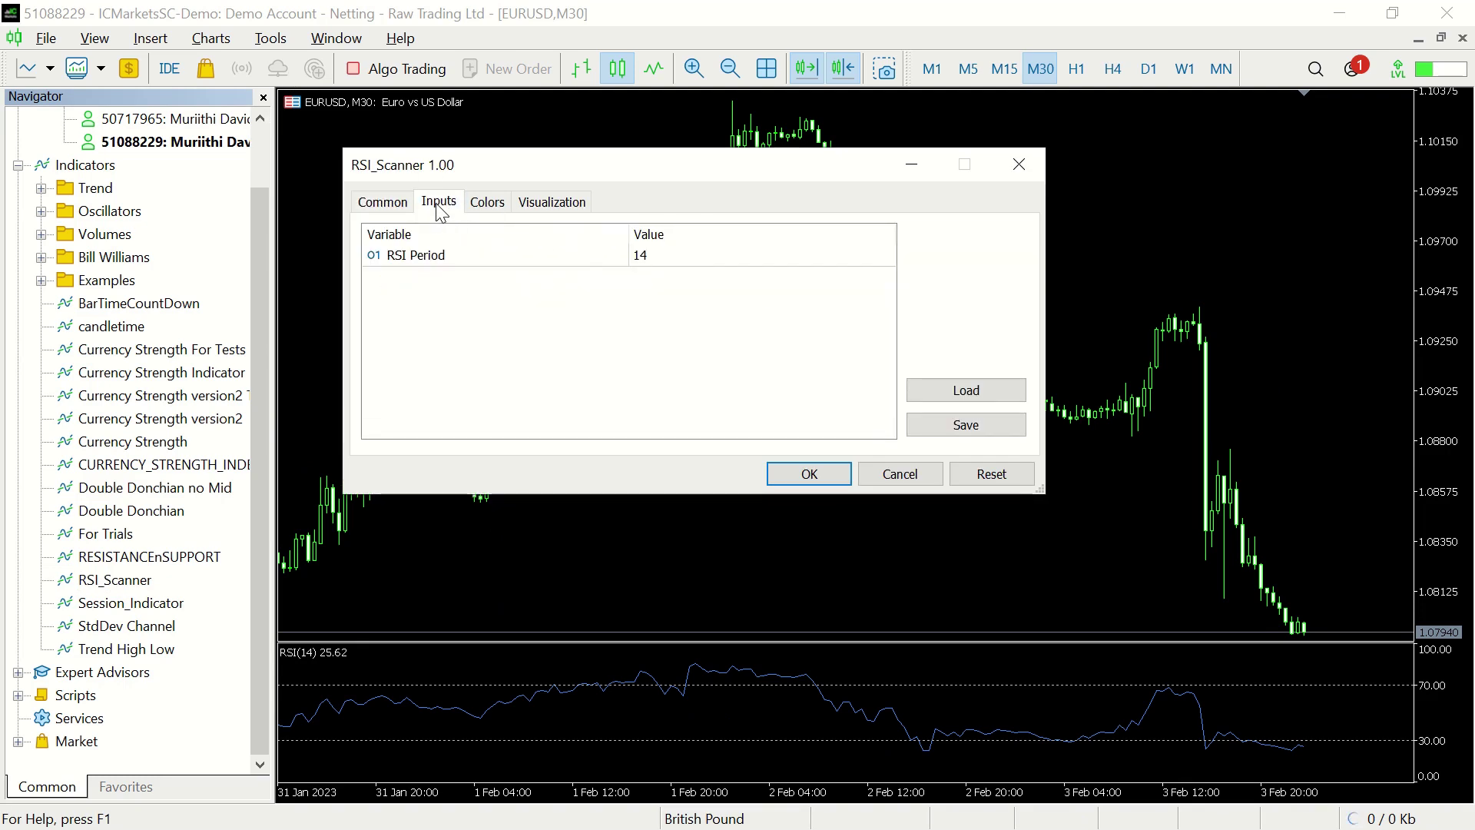
# - Try RSI Period 21, revert it to 14, apply the indicator, and close the Navigator
pyautogui.click(659, 253)
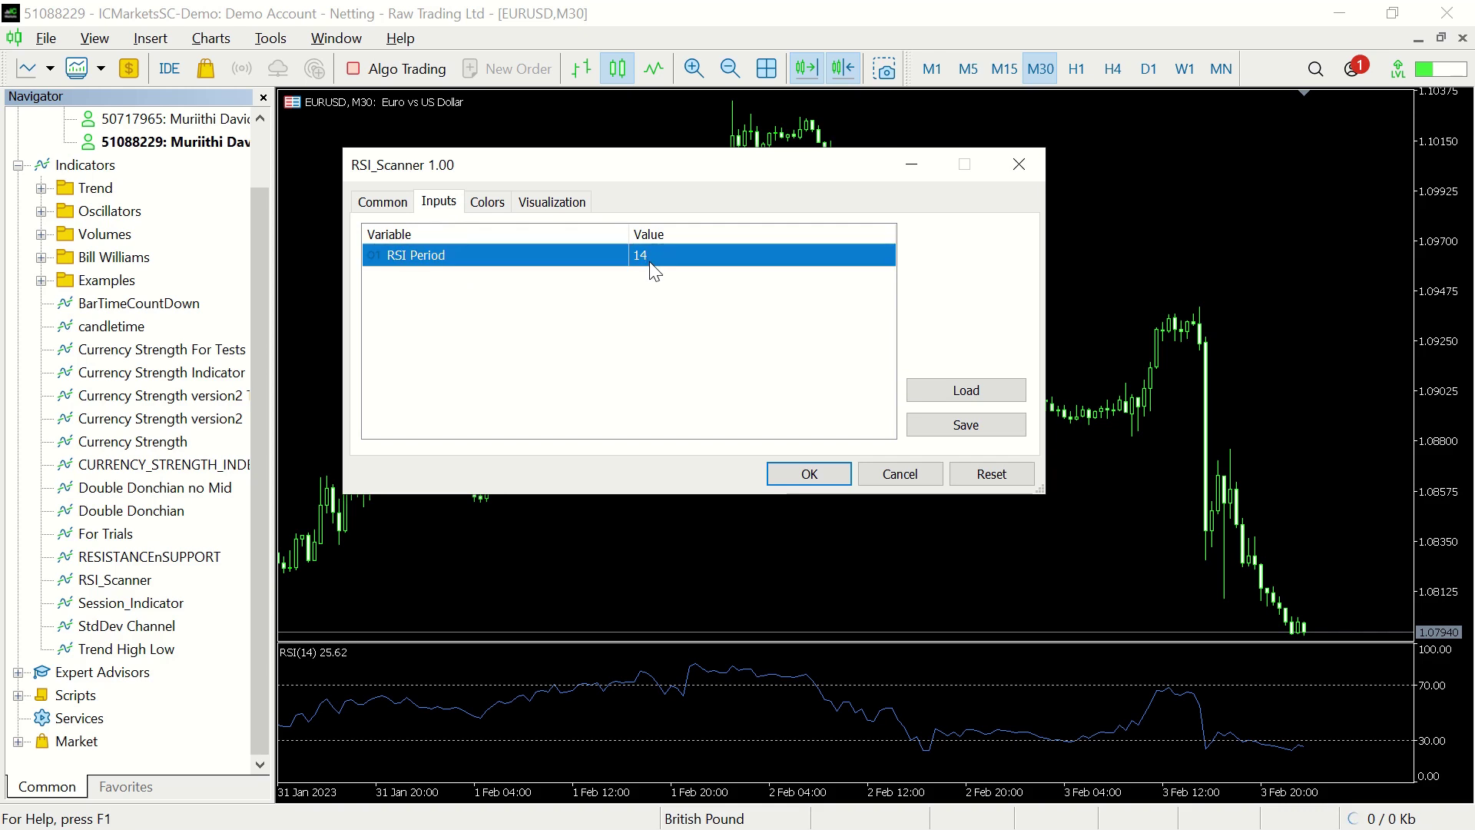
pyautogui.click(660, 252)
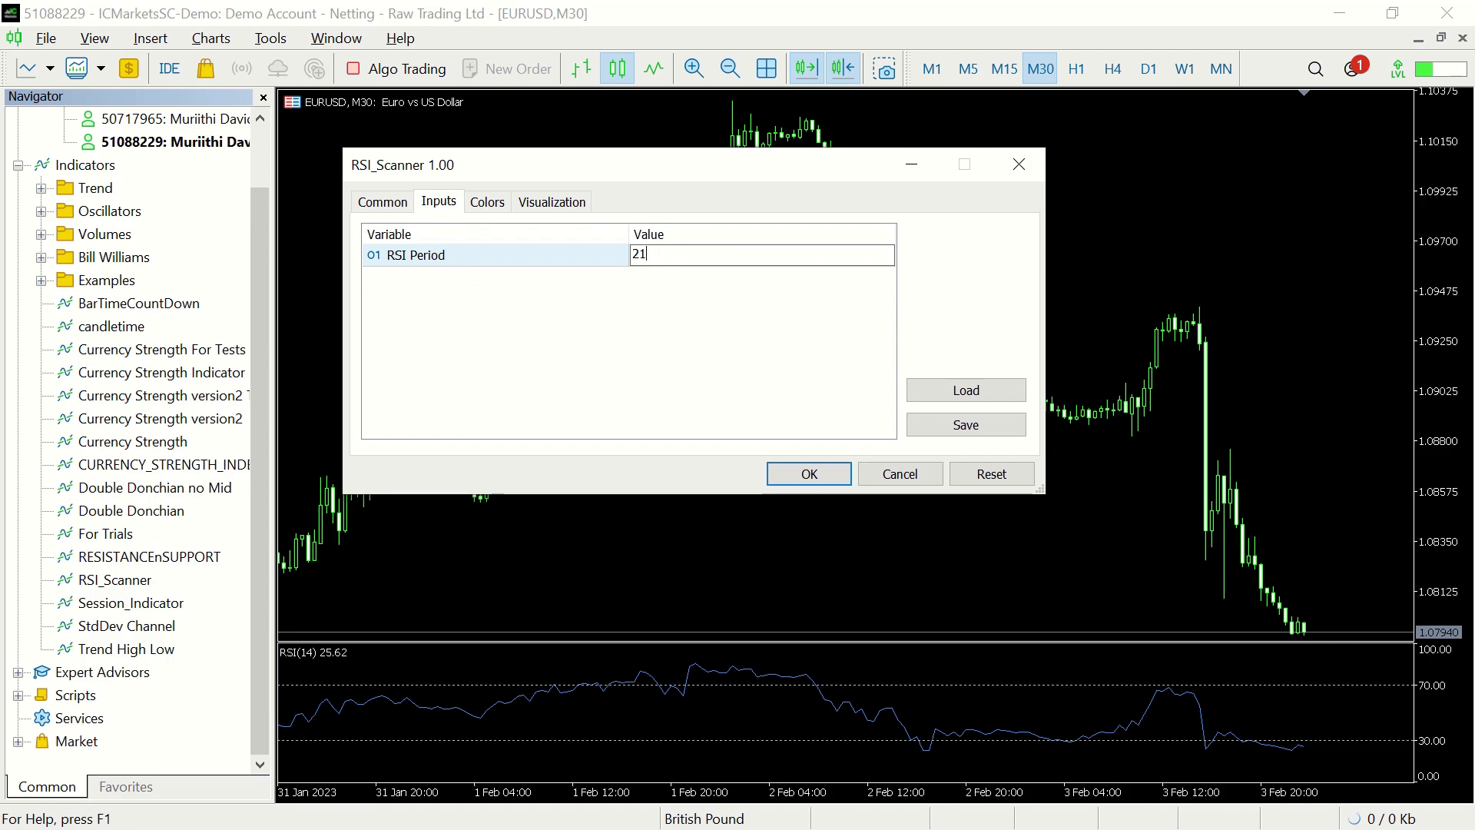
pyautogui.write('21')
pyautogui.click(649, 304)
pyautogui.doubleClick(655, 254)
pyautogui.write('14')
pyautogui.click(772, 392)
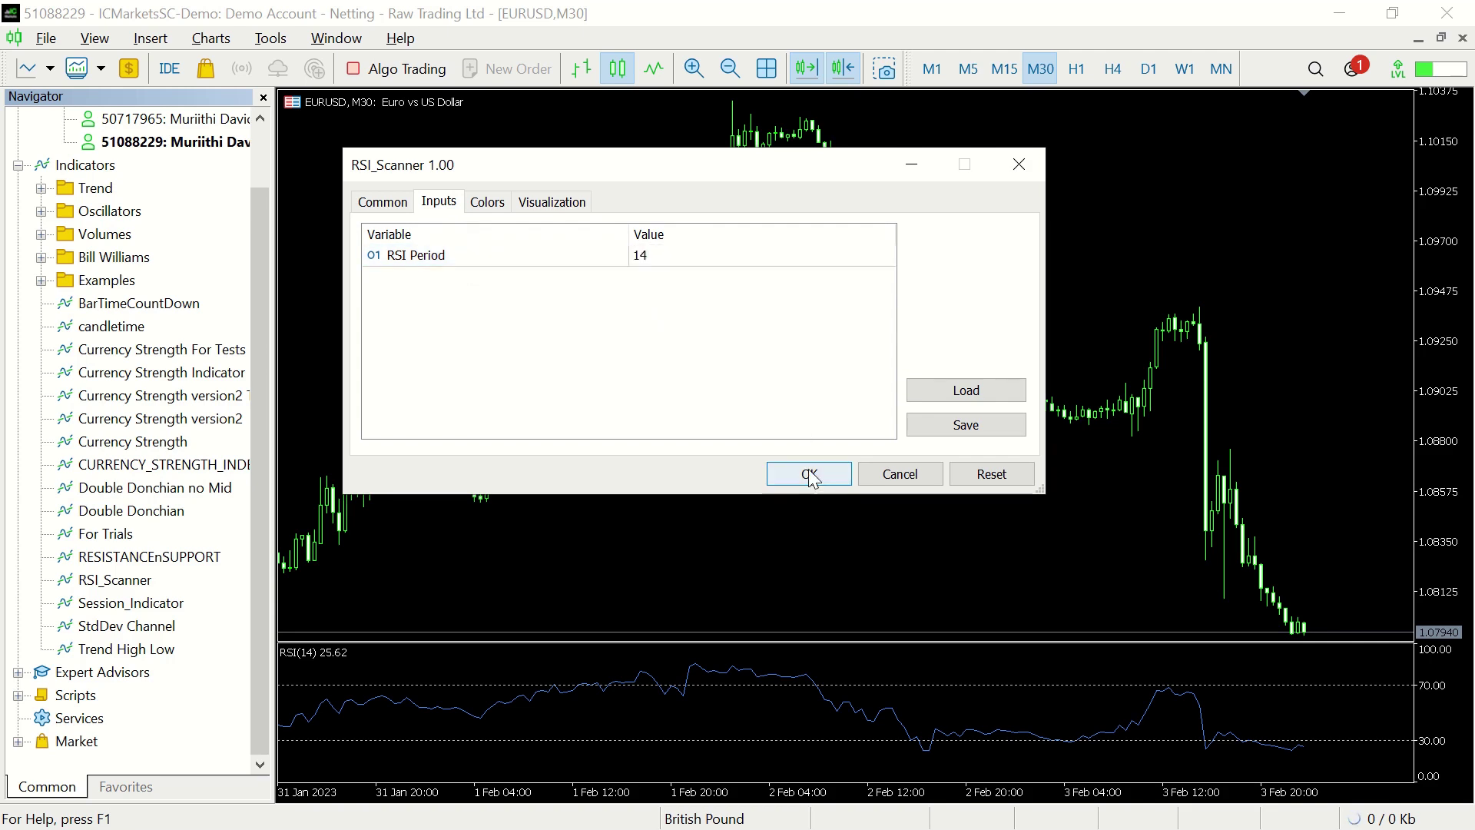
pyautogui.click(808, 468)
pyautogui.click(262, 96)
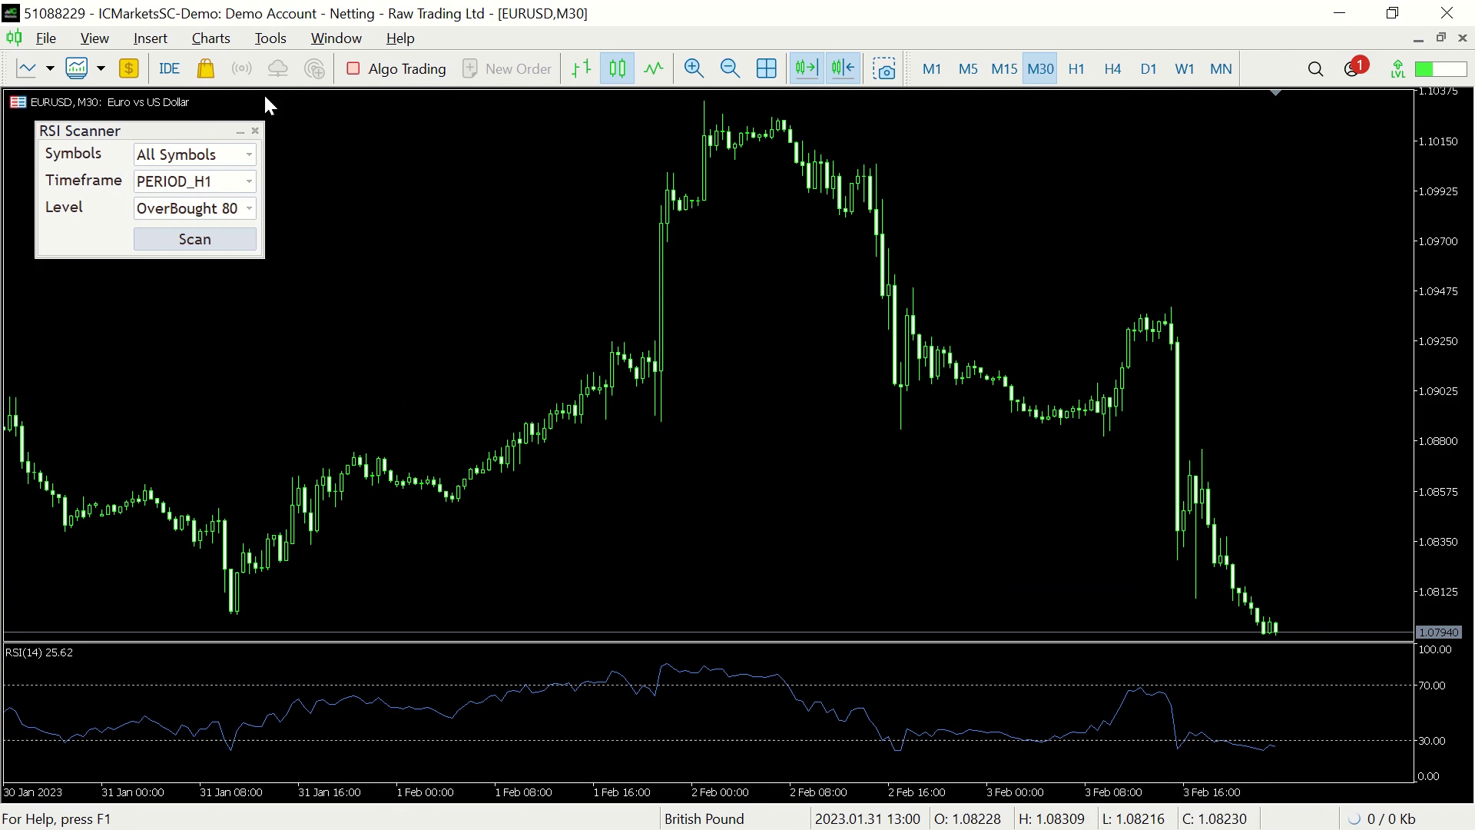
# - Move the scanner panel further onto the chart and set Symbols to Minor Pairs
pyautogui.moveTo(219, 157); pyautogui.dragTo(299, 198)
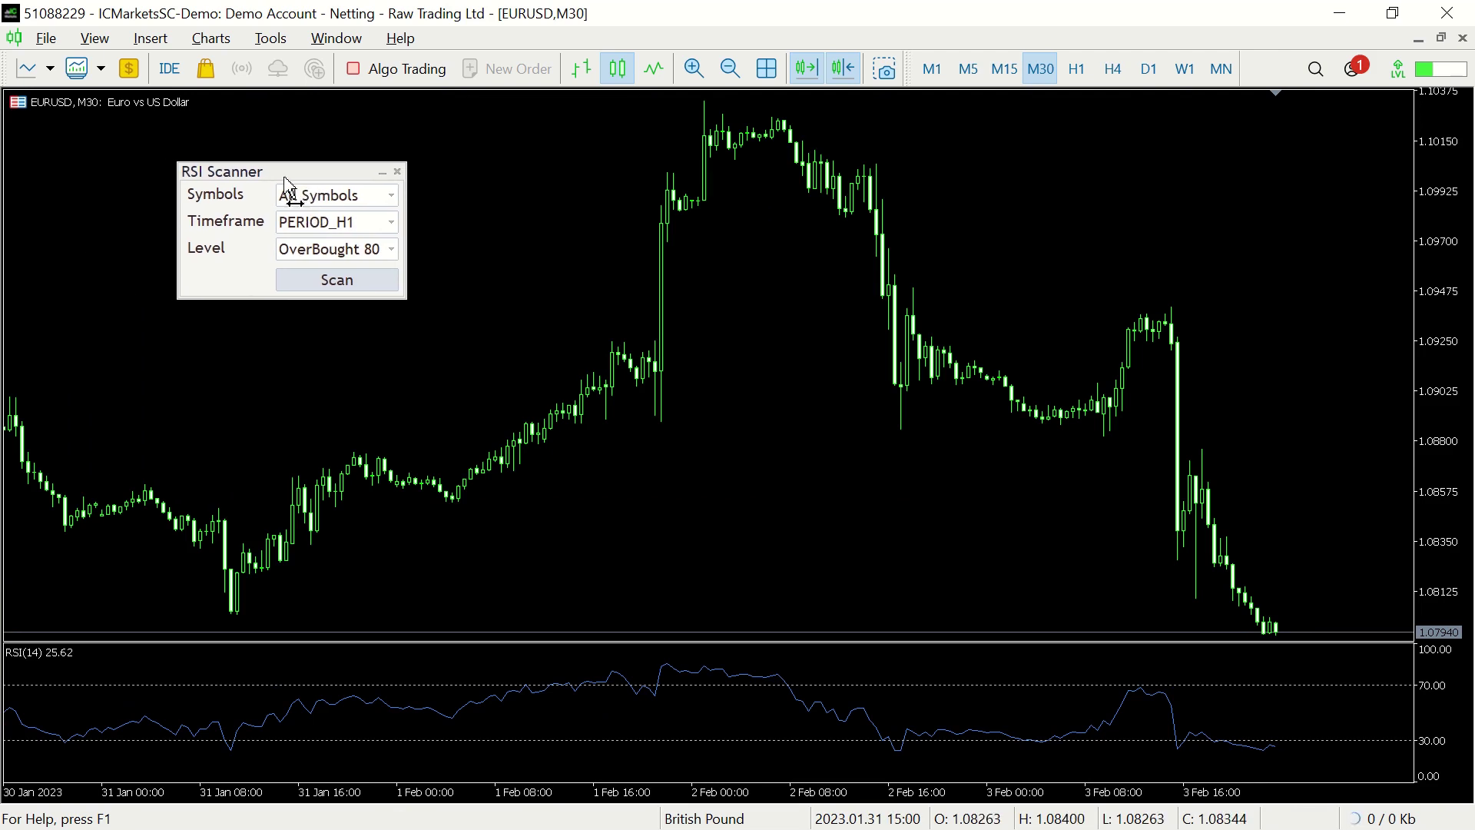
pyautogui.click(374, 202)
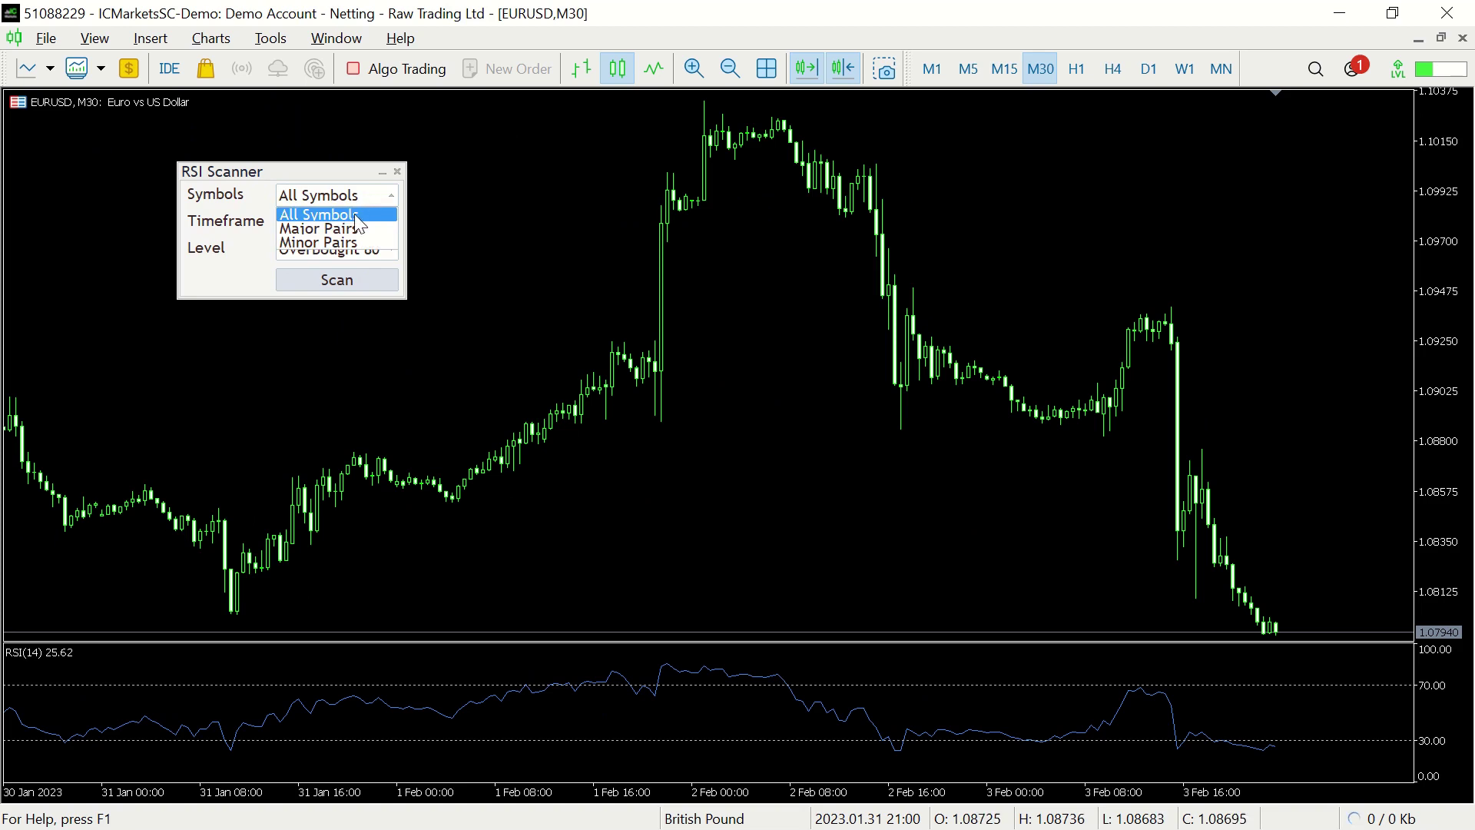
pyautogui.click(311, 229)
pyautogui.click(328, 196)
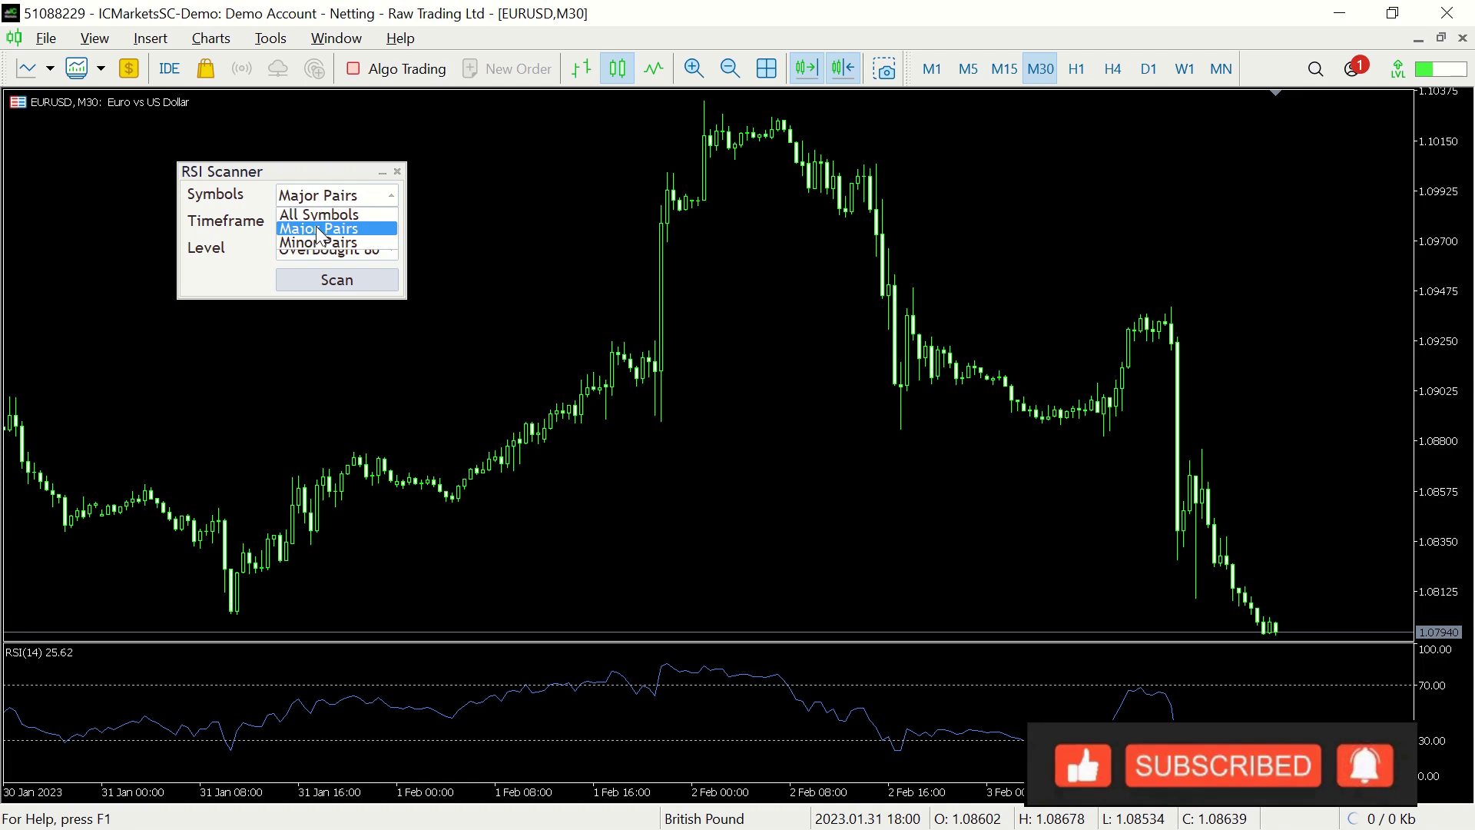
pyautogui.click(313, 232)
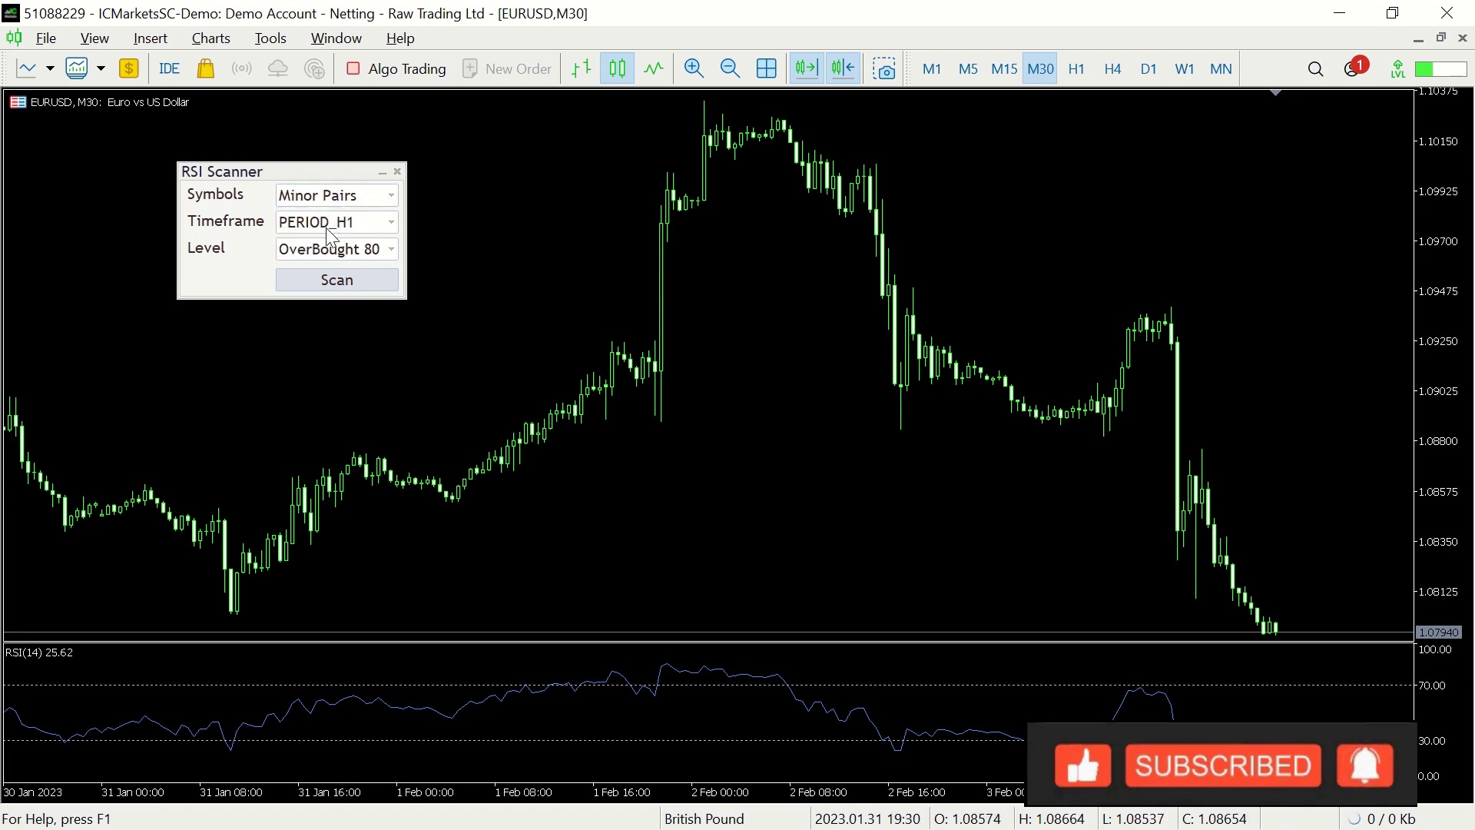
# - Set the scanner timeframe to PERIOD_M5, after briefly trying PERIOD_D1
pyautogui.click(330, 223)
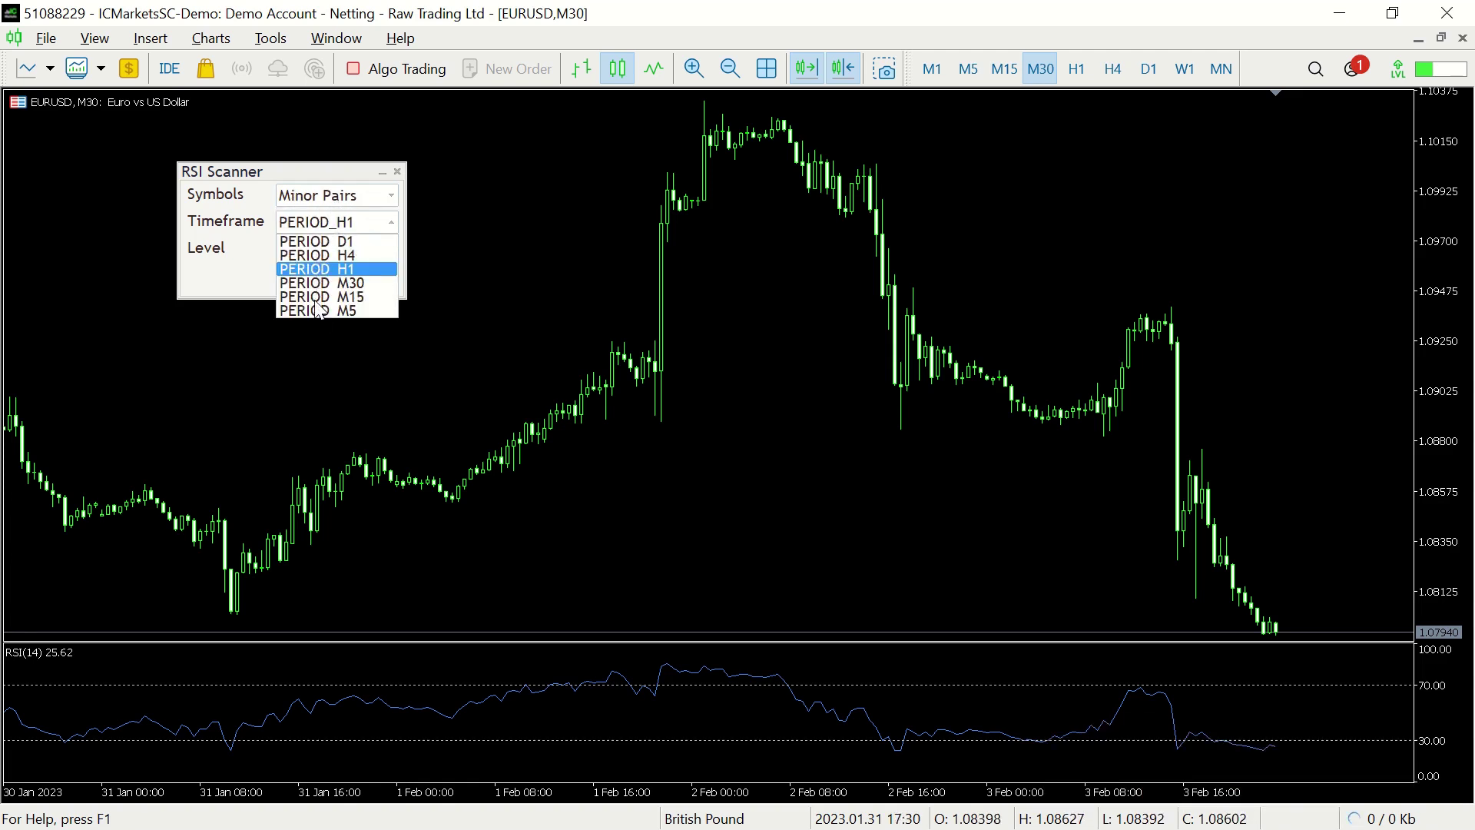
pyautogui.click(319, 240)
pyautogui.click(330, 223)
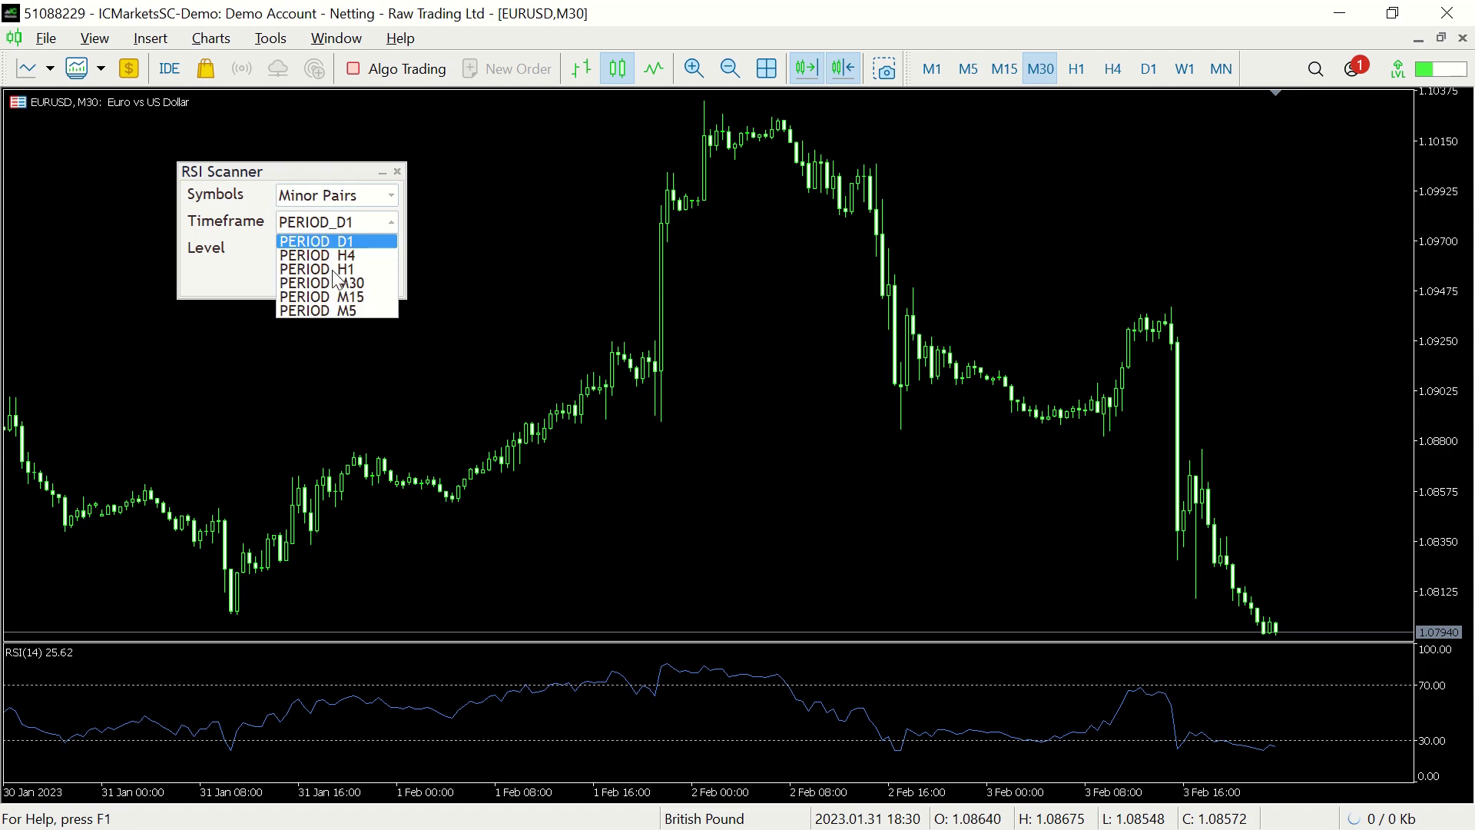
pyautogui.click(327, 228)
pyautogui.click(328, 228)
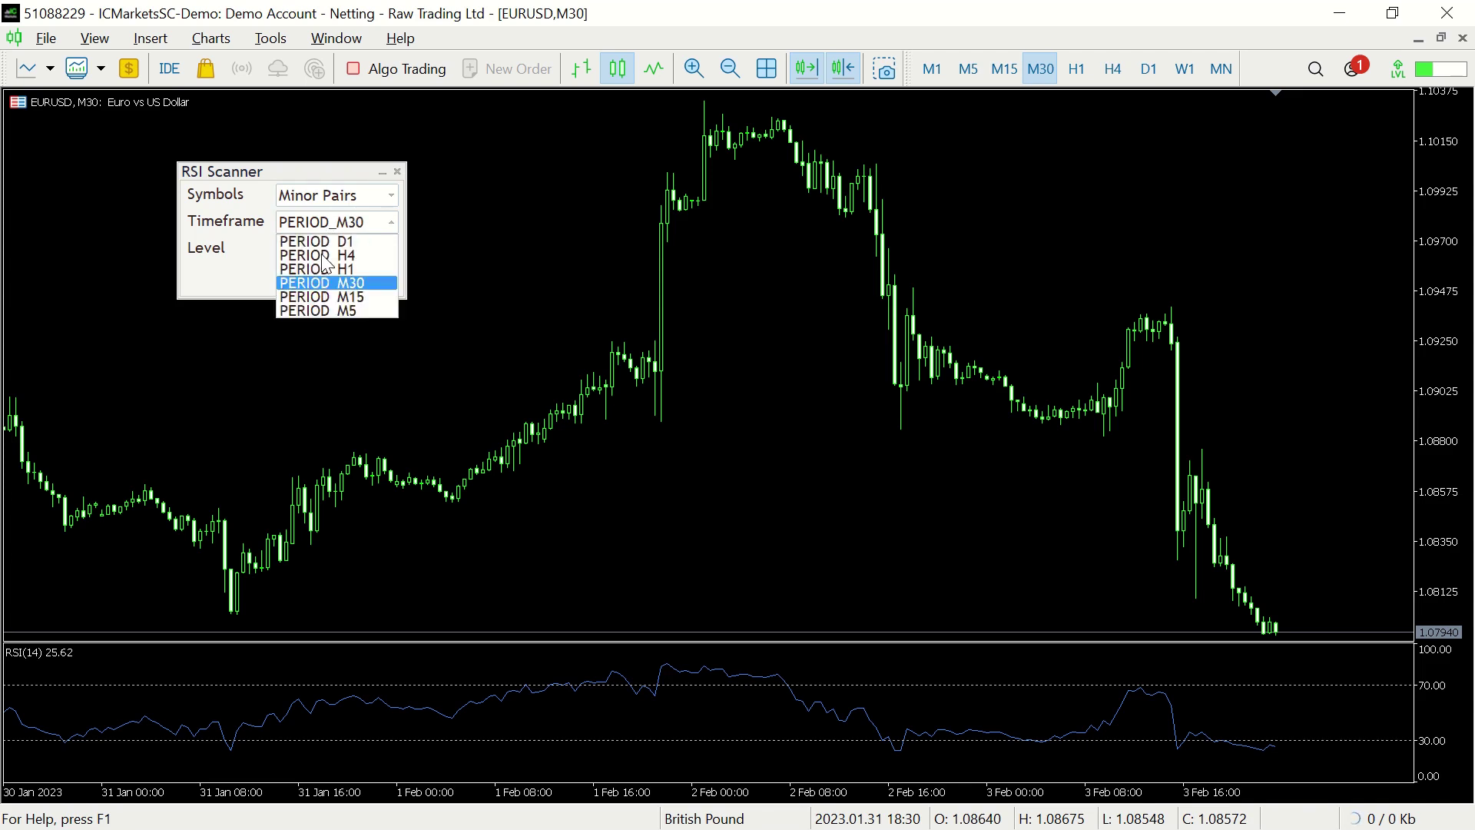
pyautogui.click(316, 310)
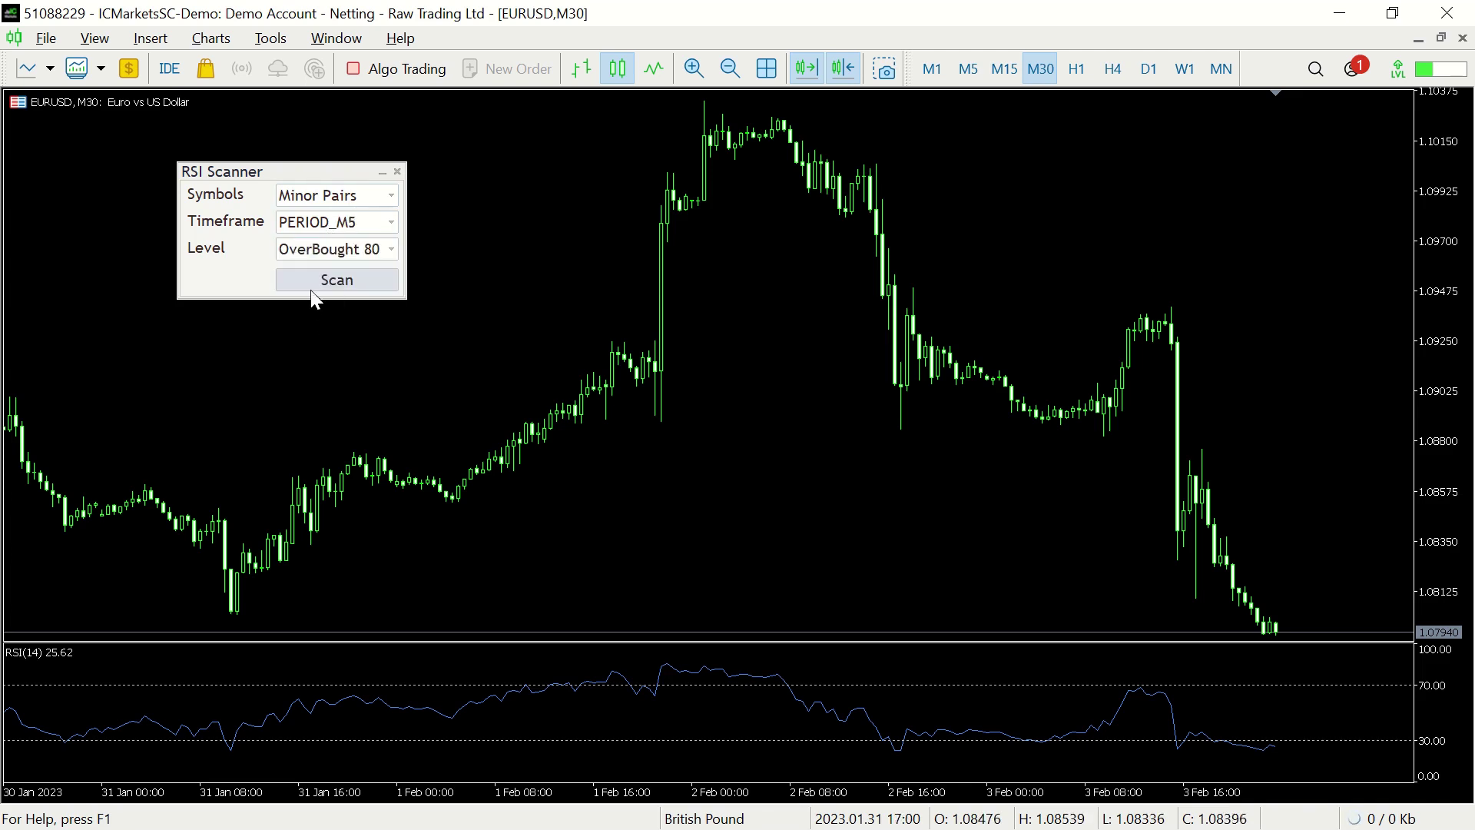
# - Set the RSI level to OverBought 70 after trying OverSold 30 and OverSold 20
pyautogui.click(310, 247)
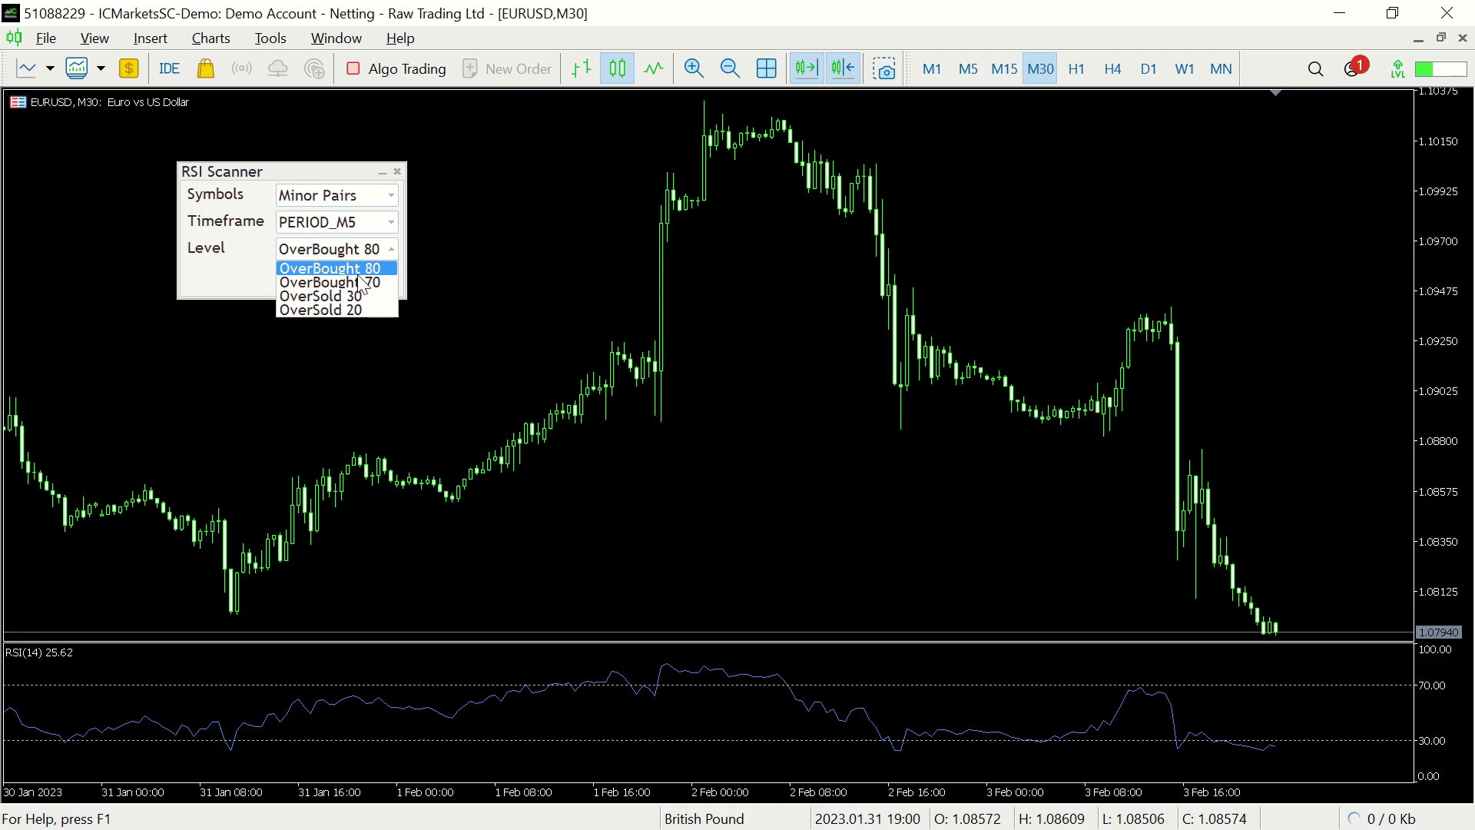
pyautogui.click(332, 282)
pyautogui.click(330, 252)
pyautogui.click(332, 297)
pyautogui.click(332, 252)
pyautogui.click(323, 309)
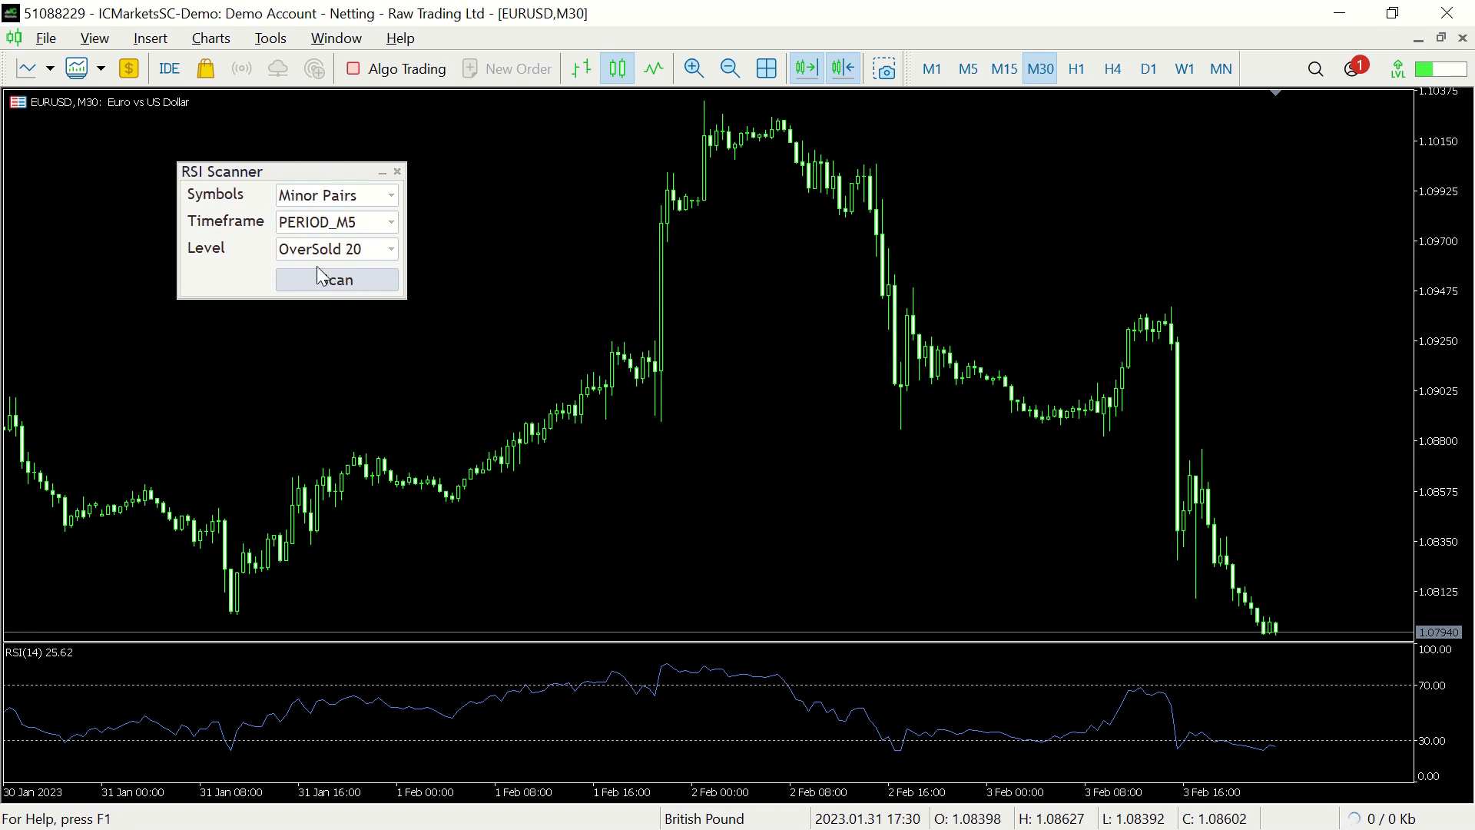
pyautogui.click(322, 251)
pyautogui.click(307, 284)
# - Switch the scanner to PERIOD_M30 and All Symbols, then run the OverBought 70 scan
pyautogui.moveTo(262, 177); pyautogui.dragTo(186, 142)
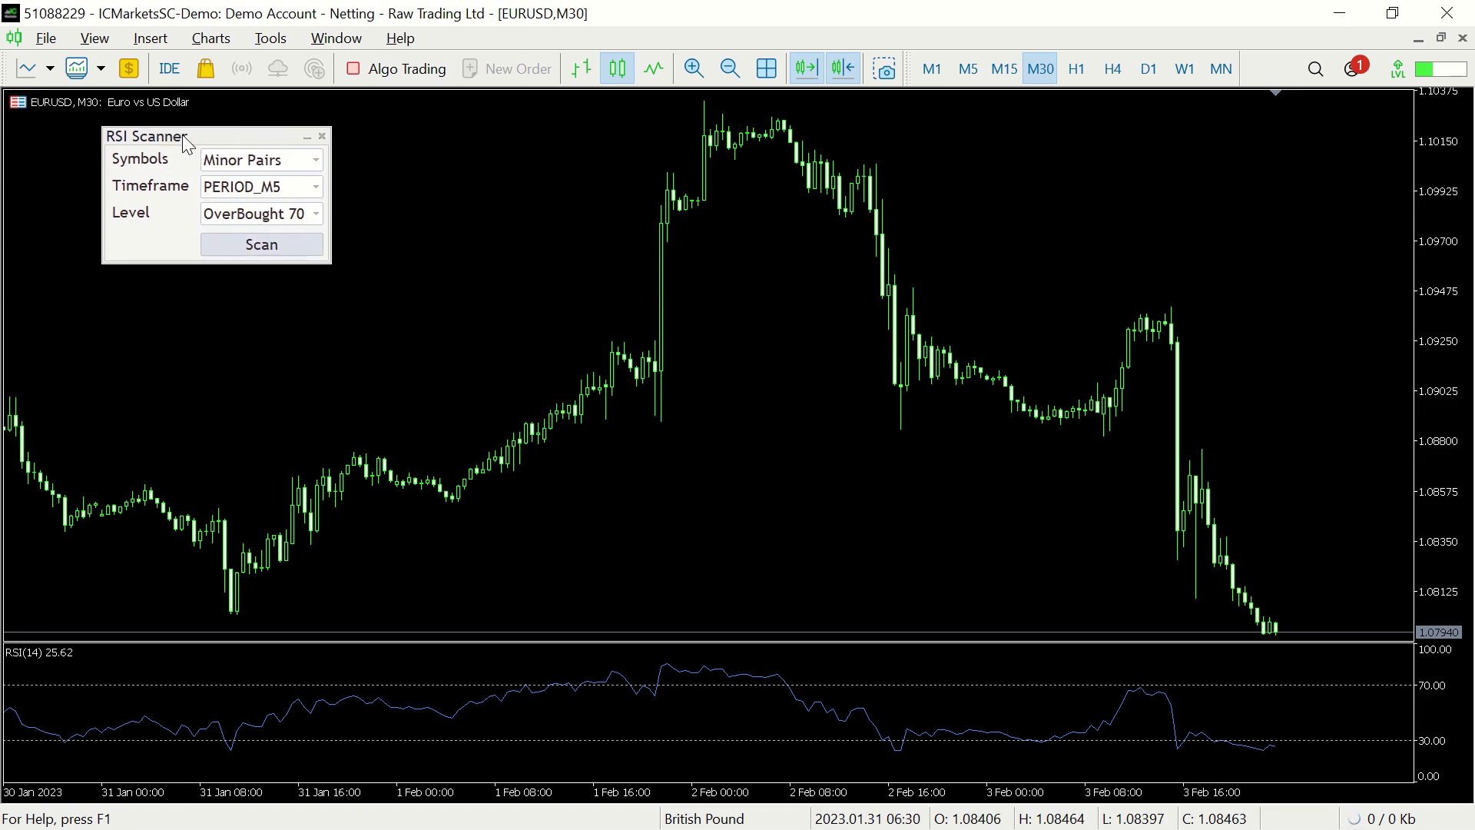
pyautogui.click(255, 189)
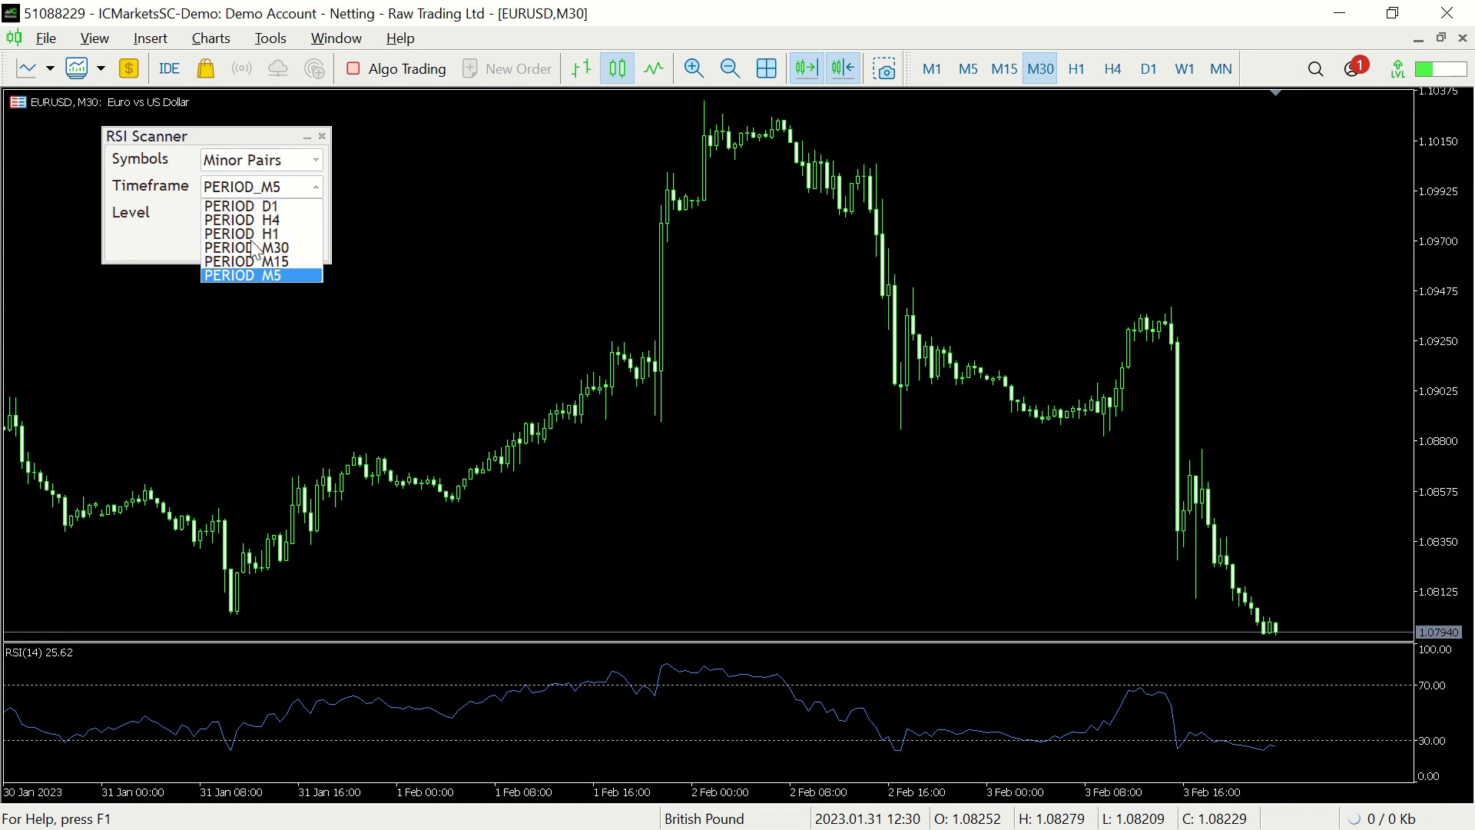
pyautogui.click(255, 247)
pyautogui.click(247, 161)
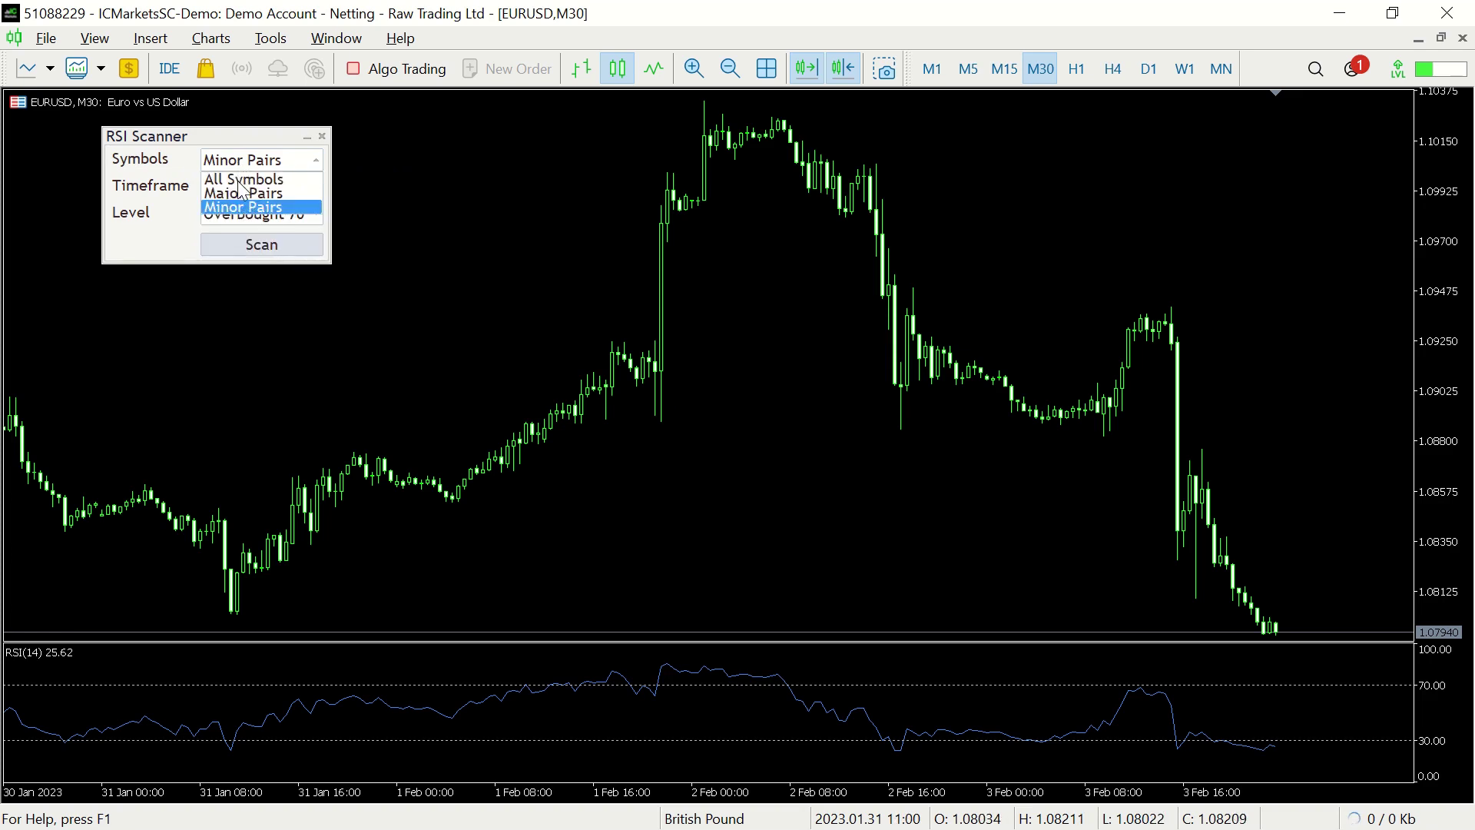
pyautogui.click(240, 183)
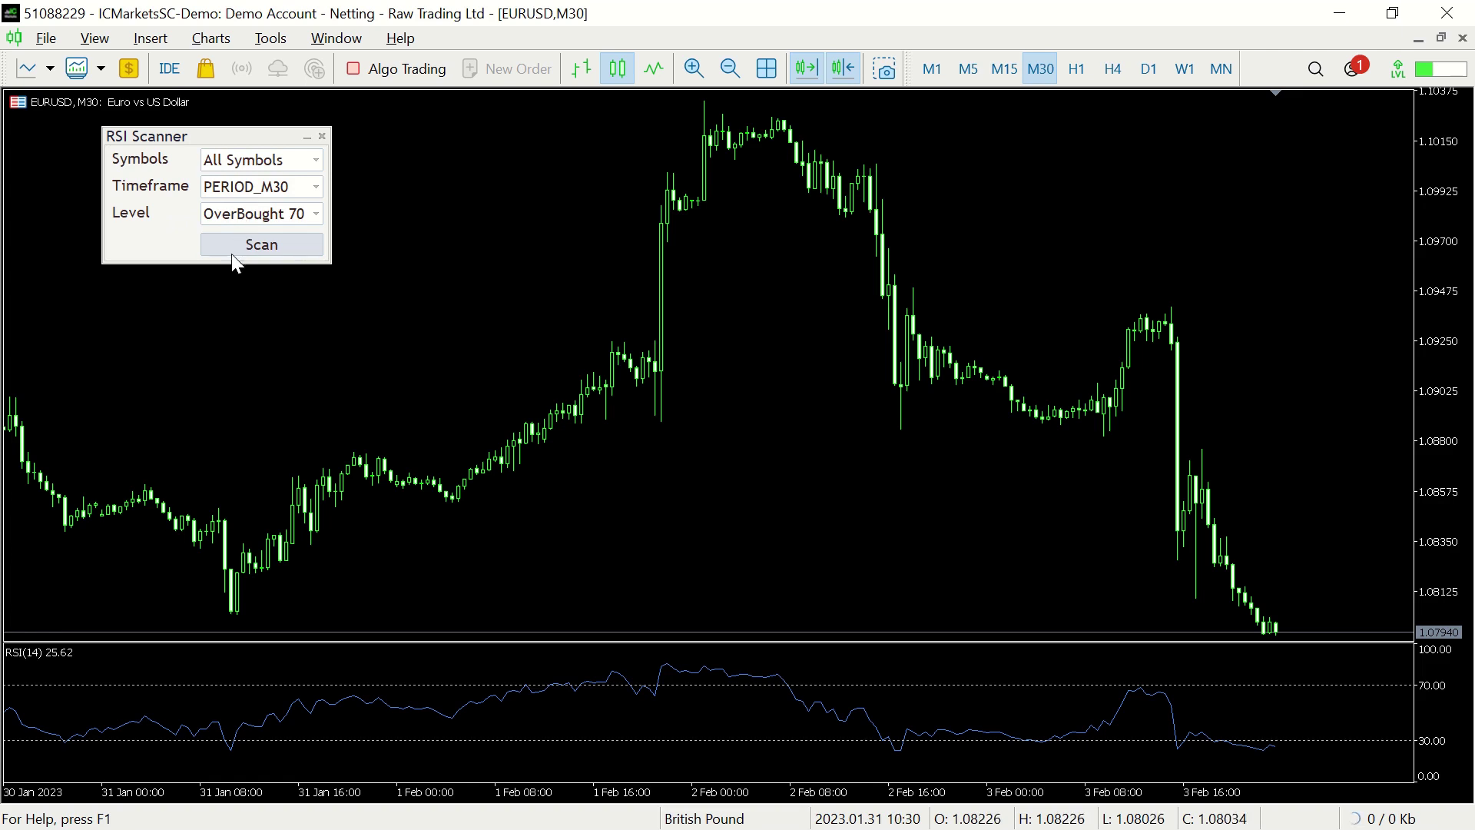
pyautogui.click(259, 245)
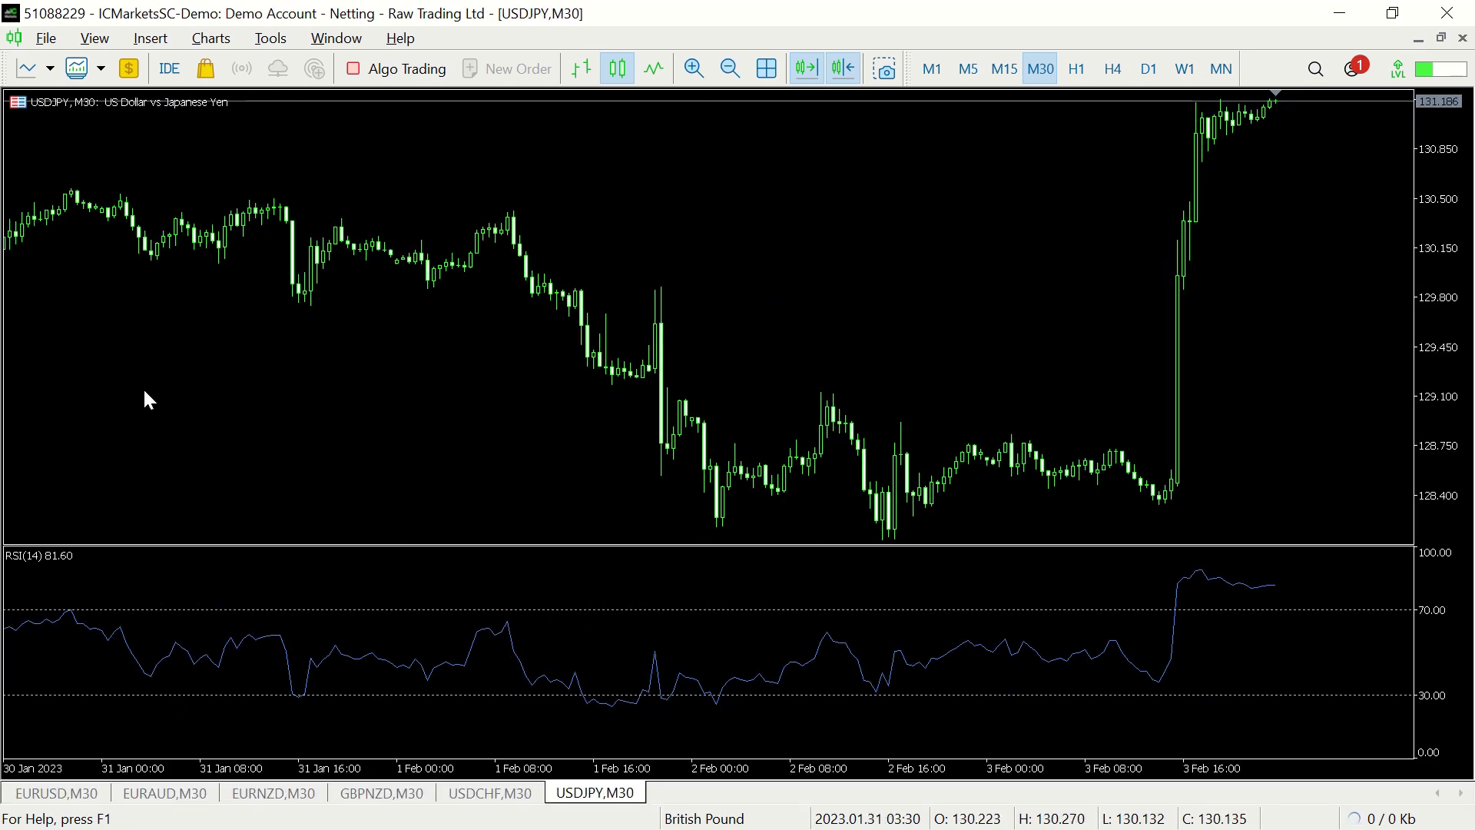
# - Review the EURUSD, EURAUD, EURNZD, GBPNZD, USDCHF and USDJPY chart tabs in turn
pyautogui.click(62, 793)
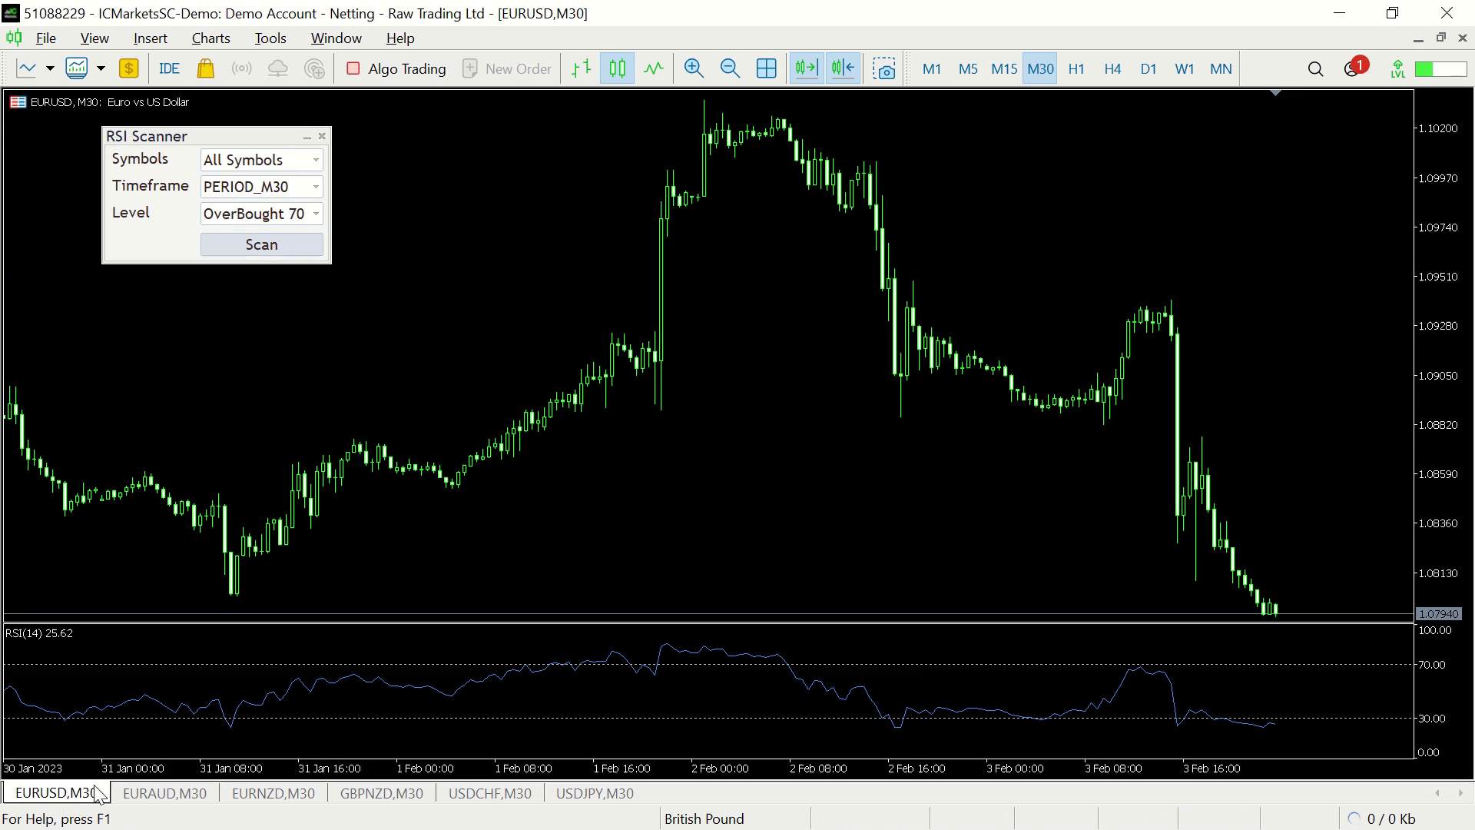
pyautogui.click(152, 795)
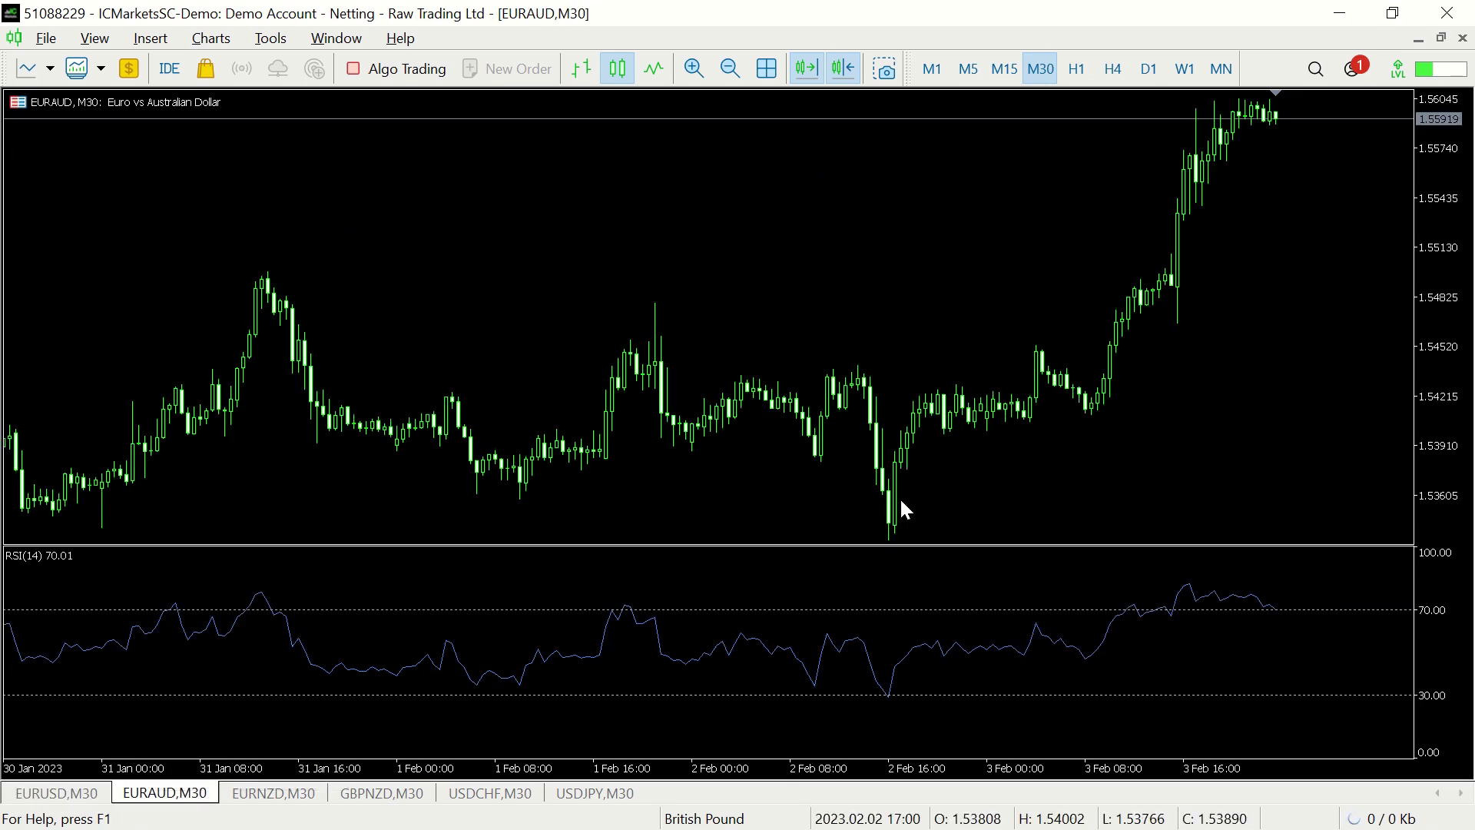
pyautogui.click(275, 792)
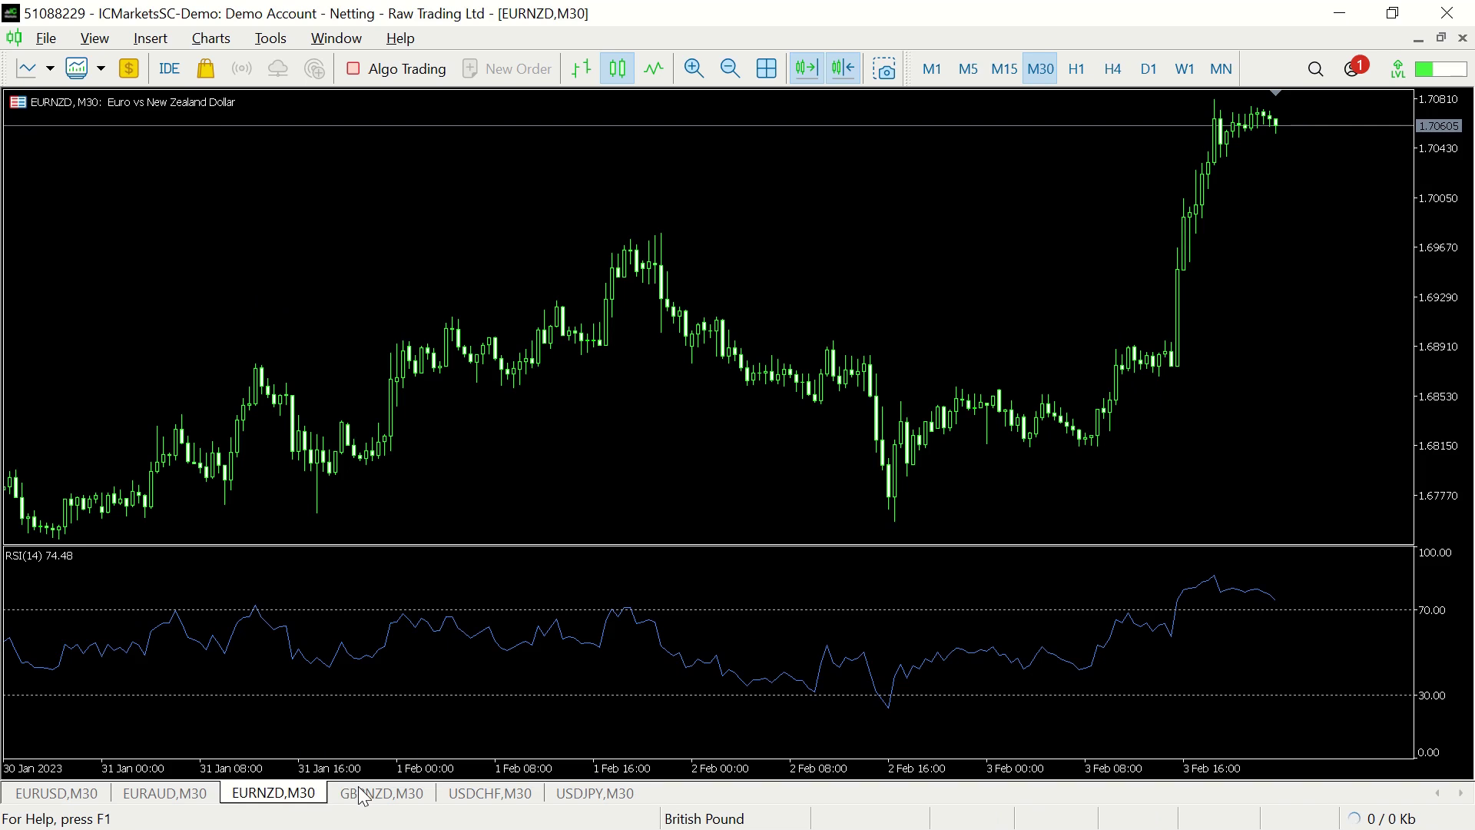
pyautogui.click(364, 794)
pyautogui.click(496, 796)
pyautogui.click(612, 796)
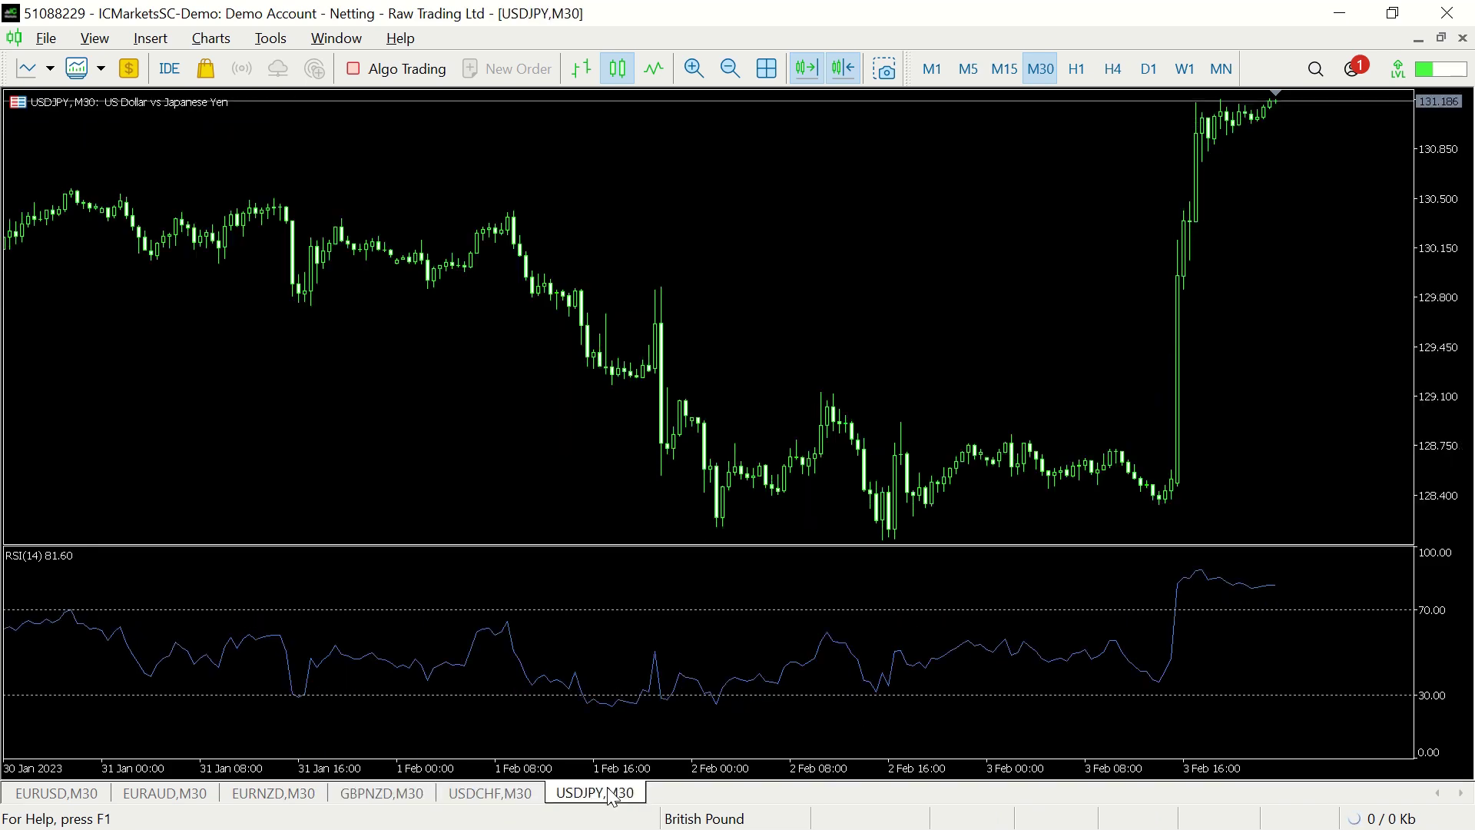
# - Close the USDJPY chart from its tab menu, then close another scanned chart with Ctrl+F4
pyautogui.rightClick(612, 796)
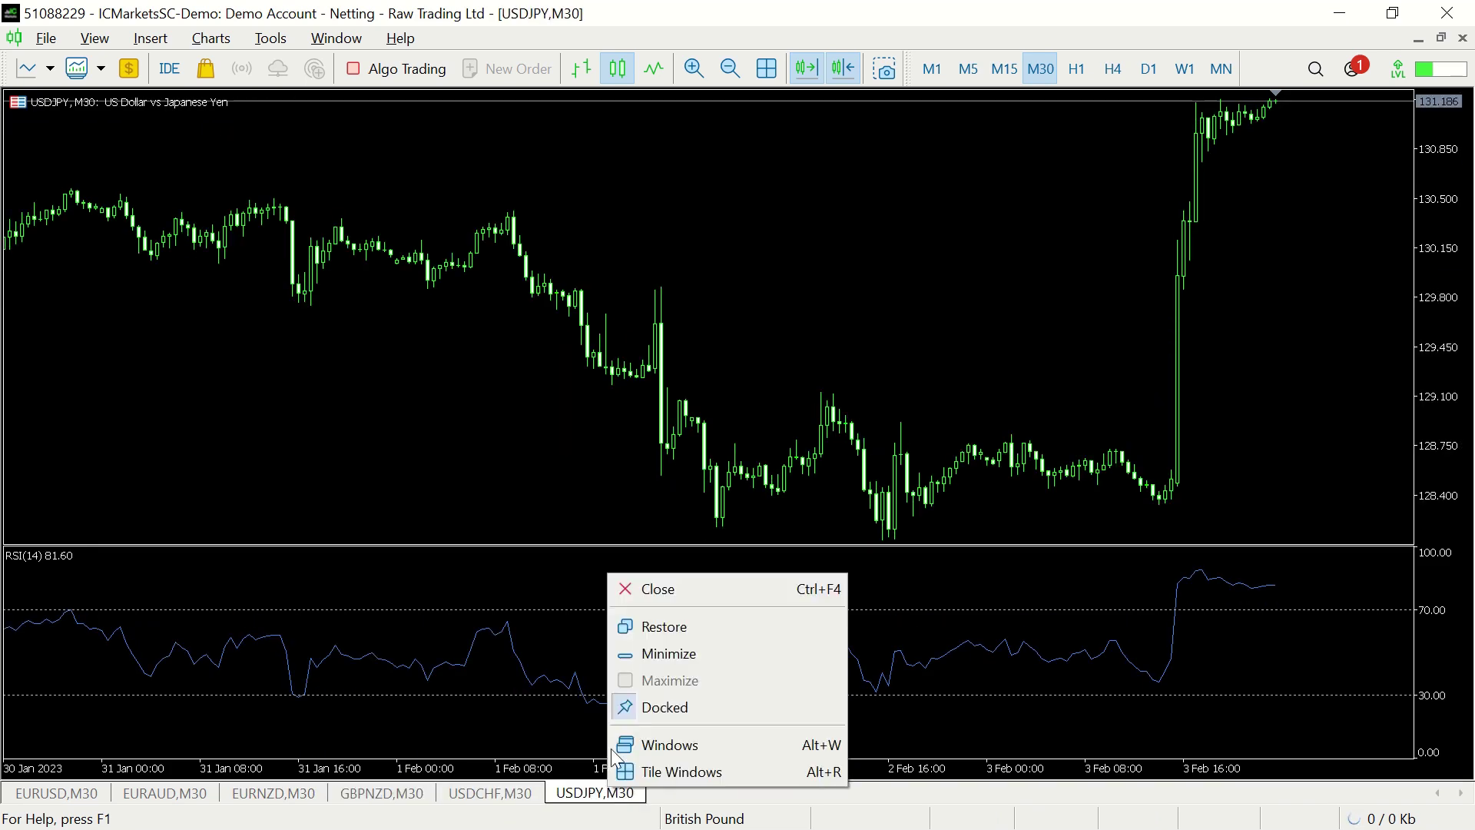
pyautogui.click(641, 588)
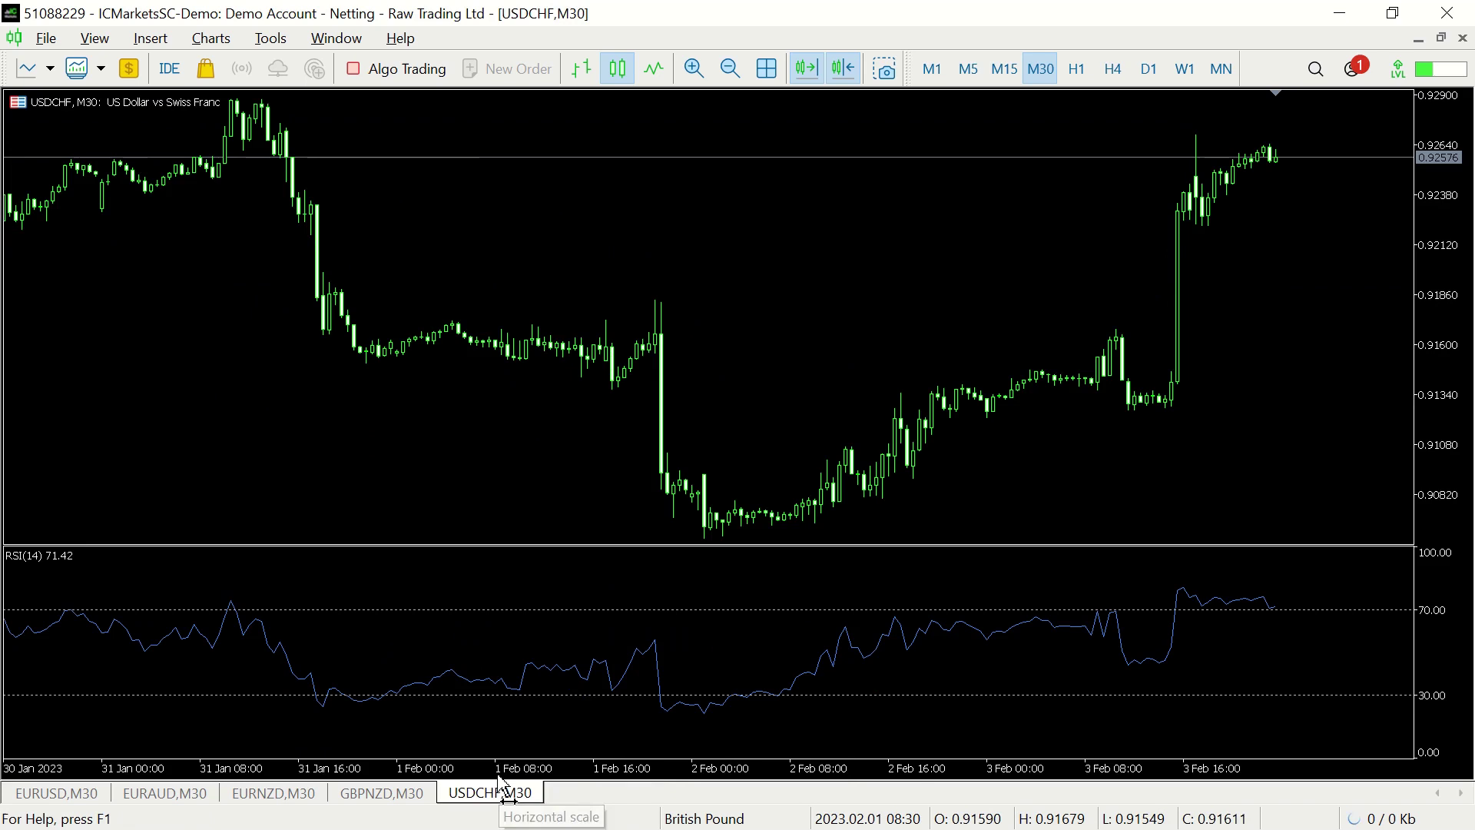
pyautogui.hotkey('ctrl', 'F4')
pyautogui.hotkey('ctrl', 'F4')
pyautogui.hotkey('ctrl', 'F4')
pyautogui.hotkey('ctrl', 'F4')
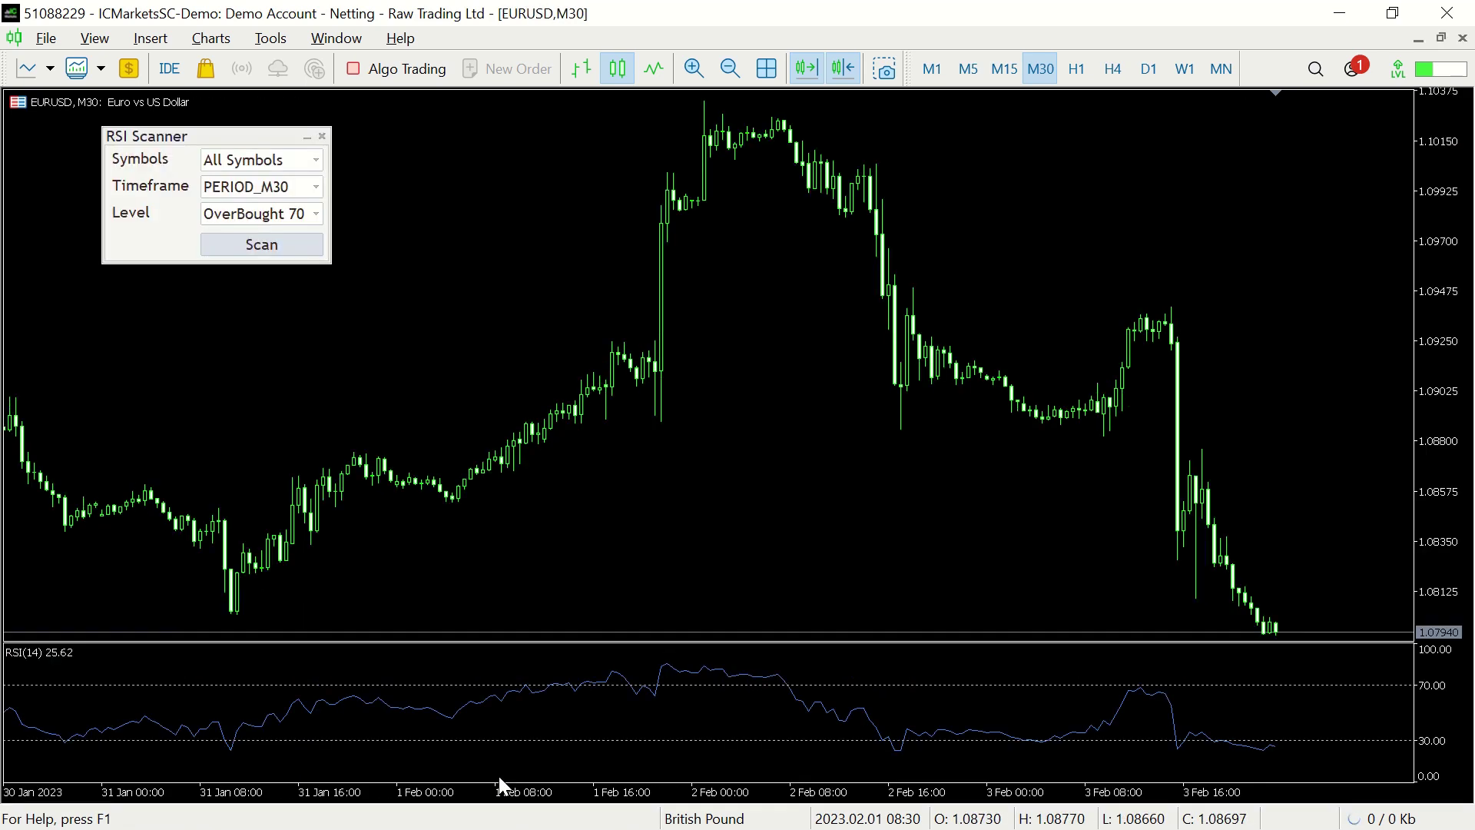
# - Set the level to OverSold 30 and timeframe to PERIOD_M15, then run the scan
pyautogui.click(260, 222)
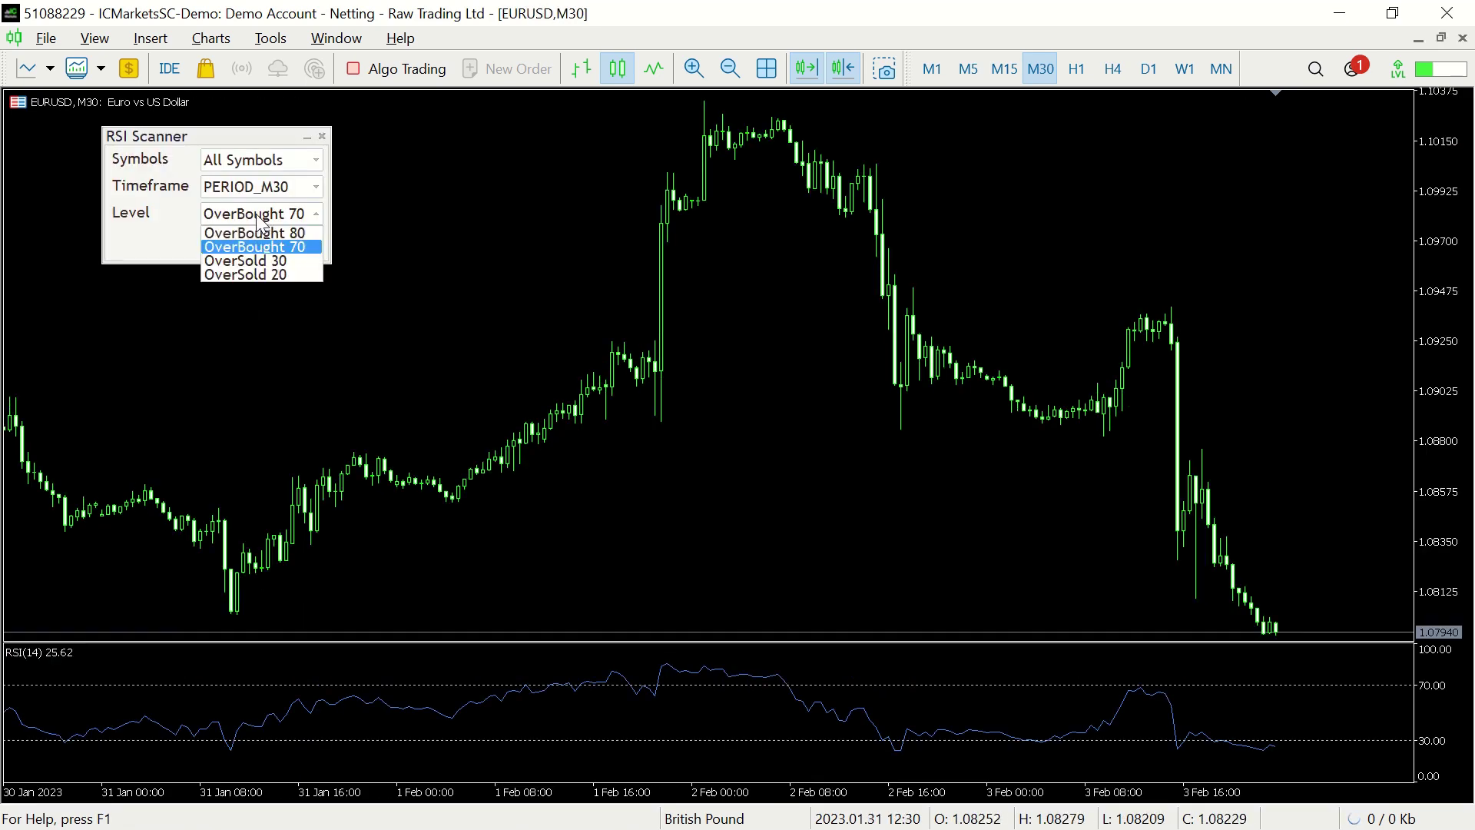
pyautogui.click(265, 261)
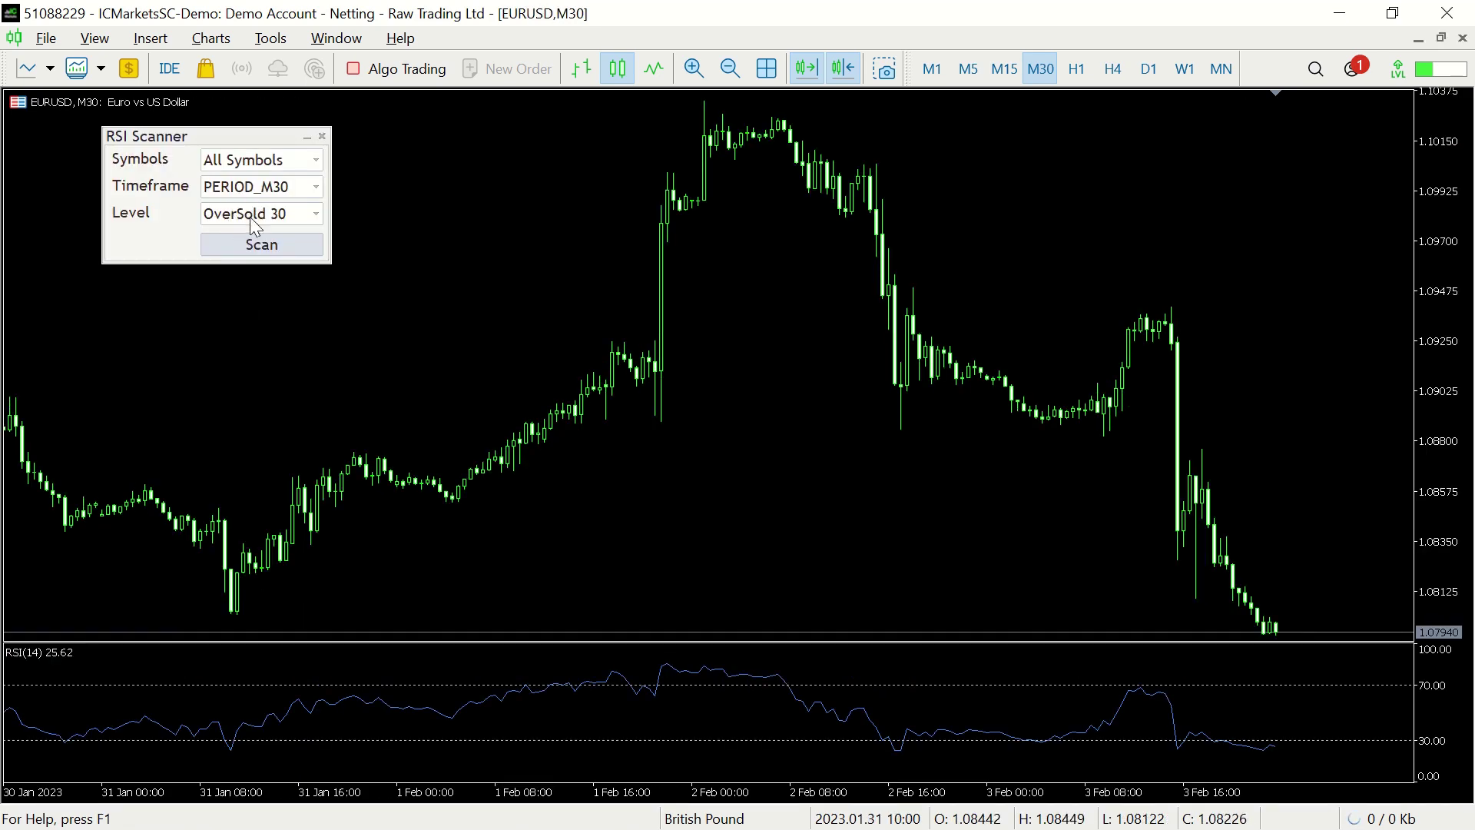
pyautogui.click(265, 189)
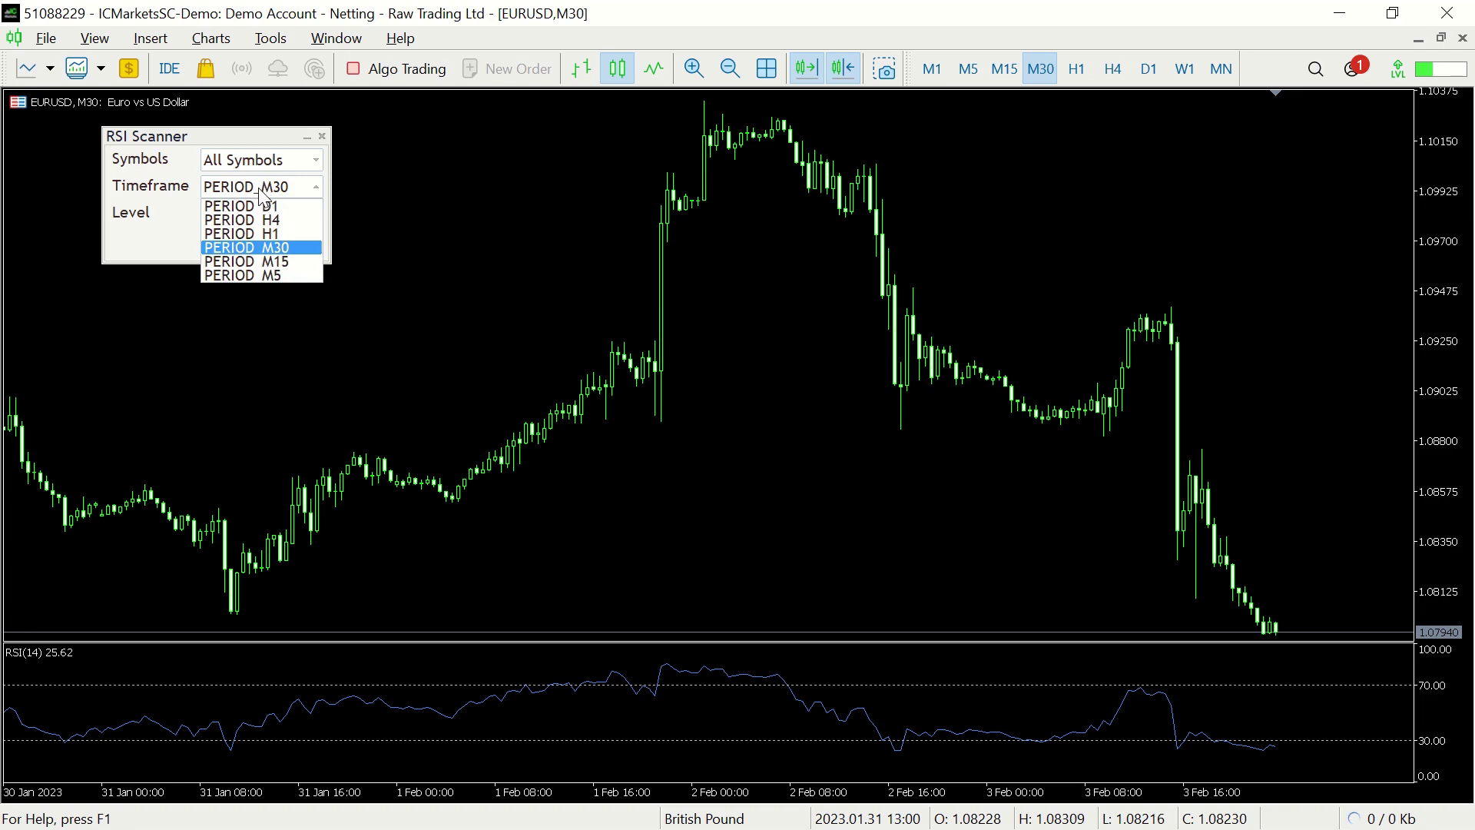
pyautogui.click(257, 261)
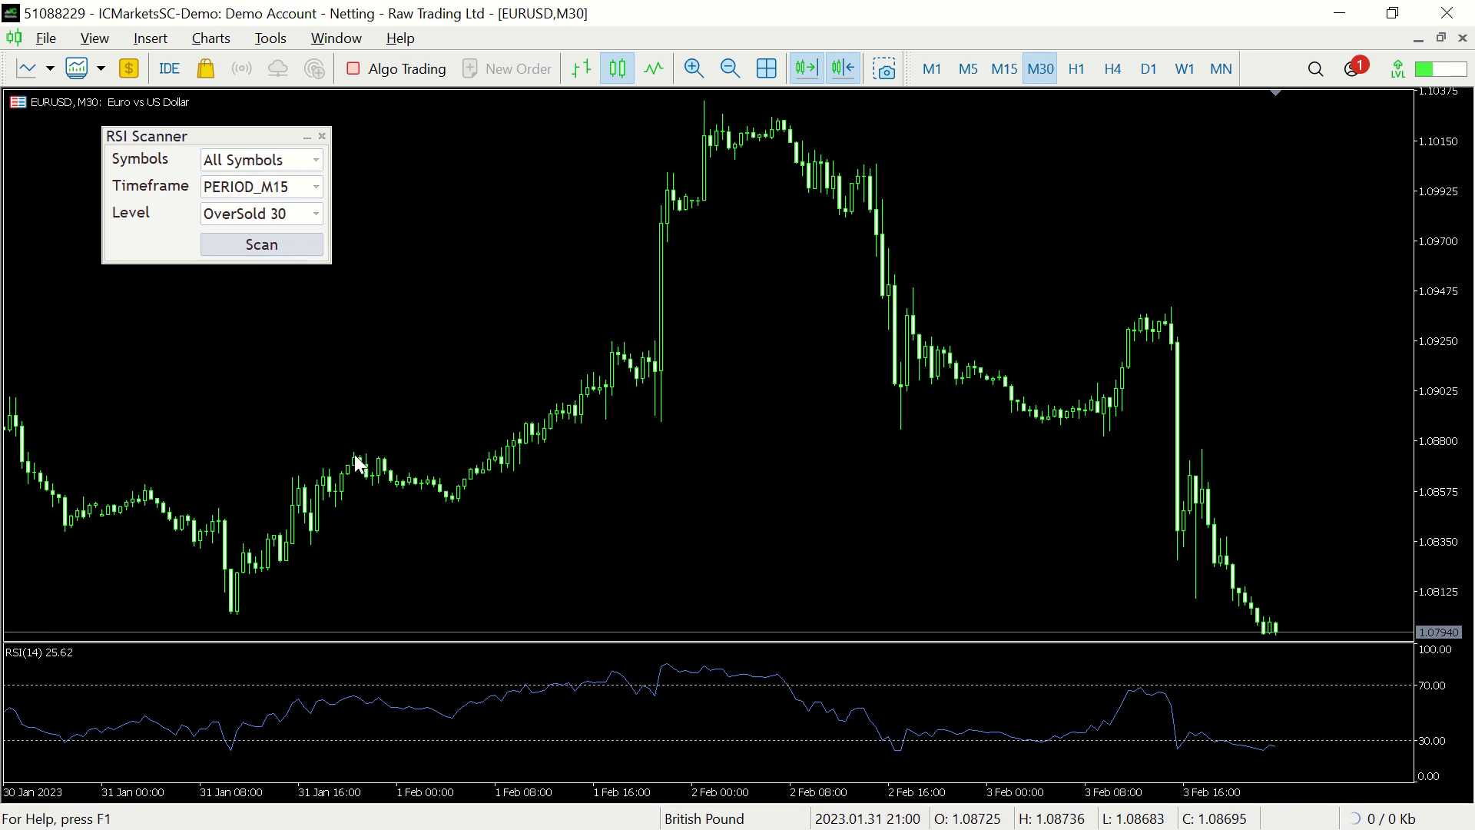
pyautogui.click(281, 244)
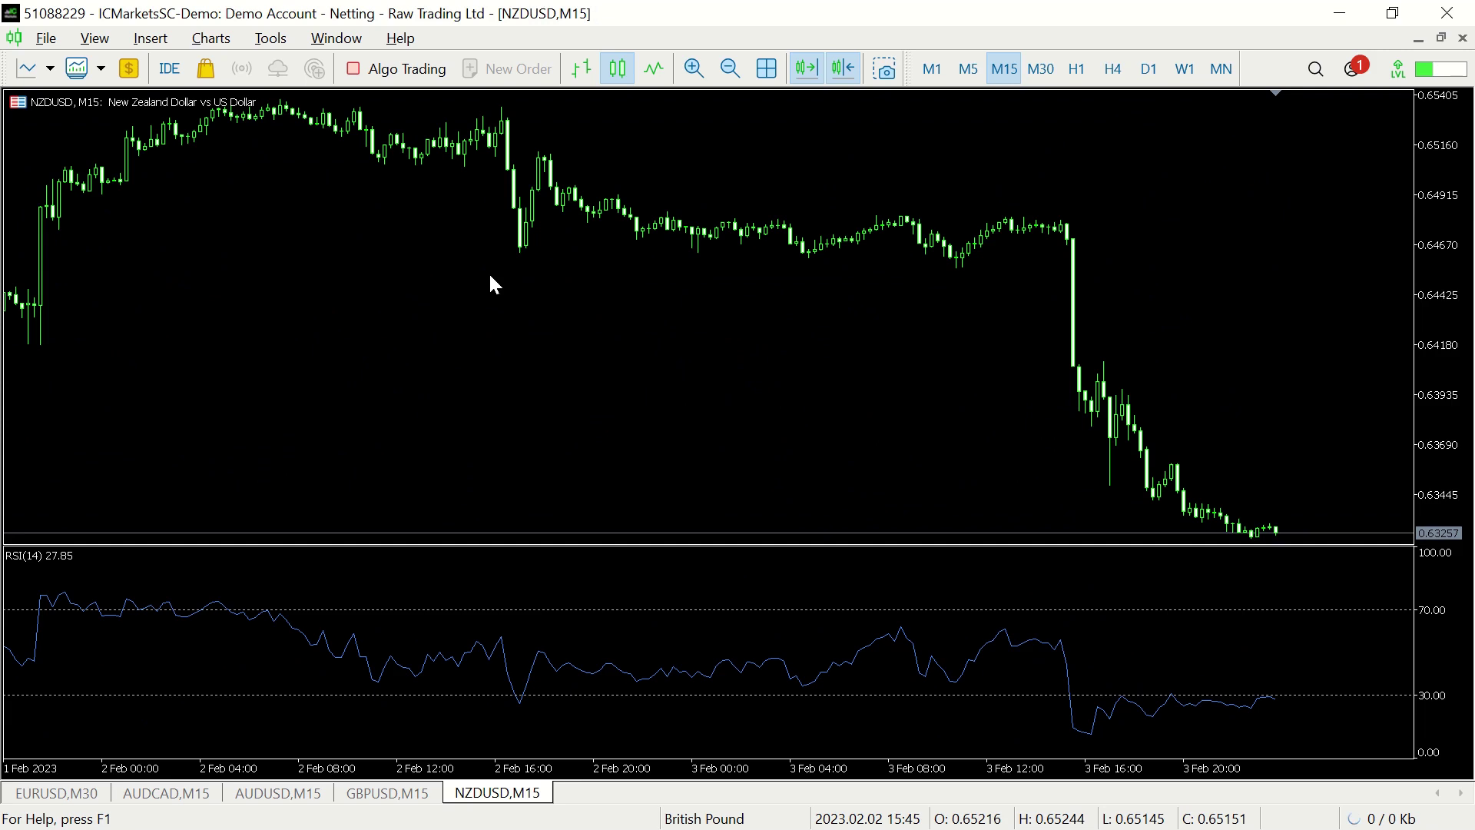
# - Look through the AUDCAD, AUDUSD, GBPUSD and NZDUSD M15 charts, then return to EURUSD M30
pyautogui.click(161, 795)
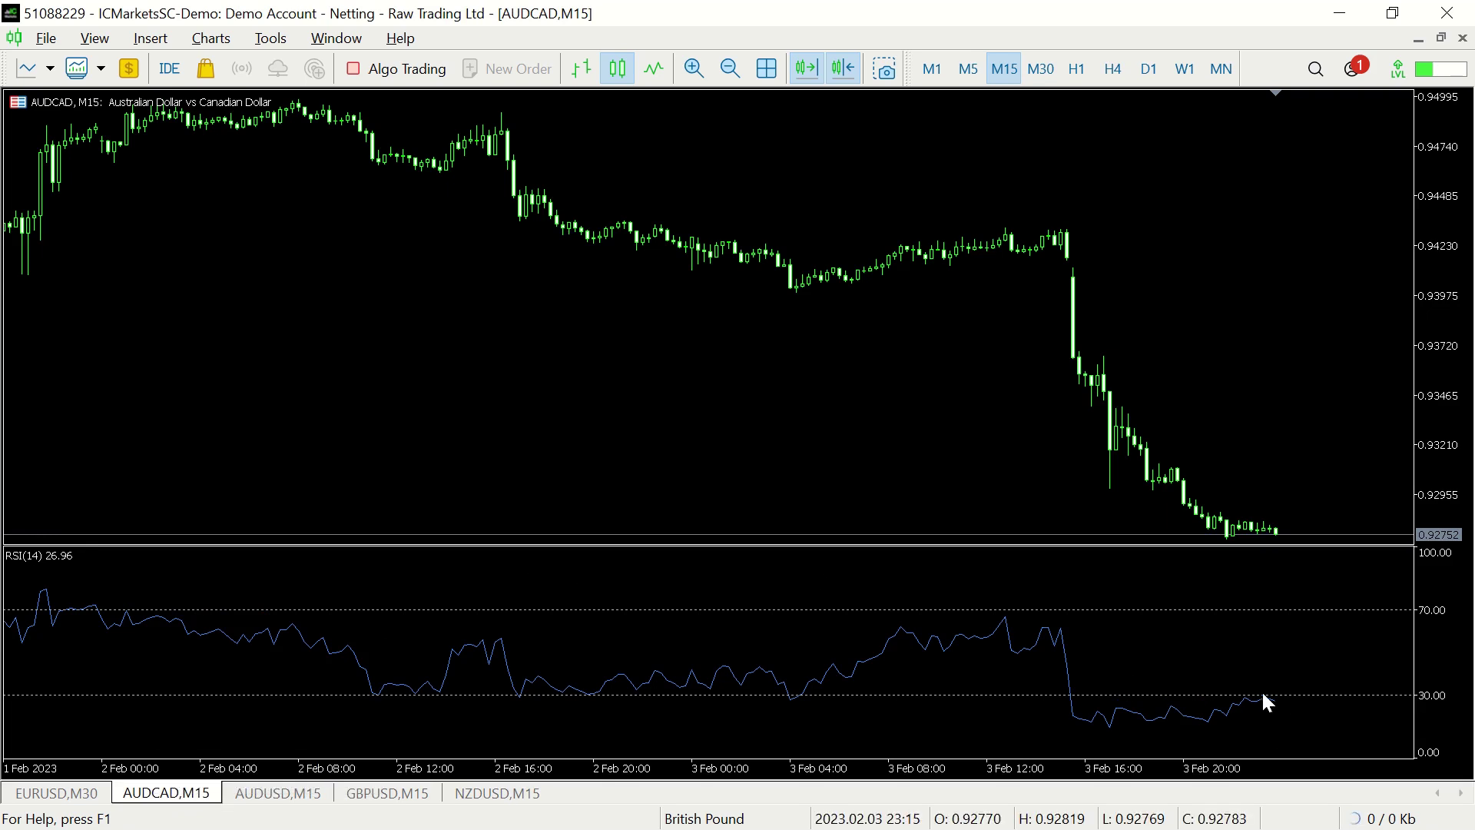
pyautogui.click(243, 794)
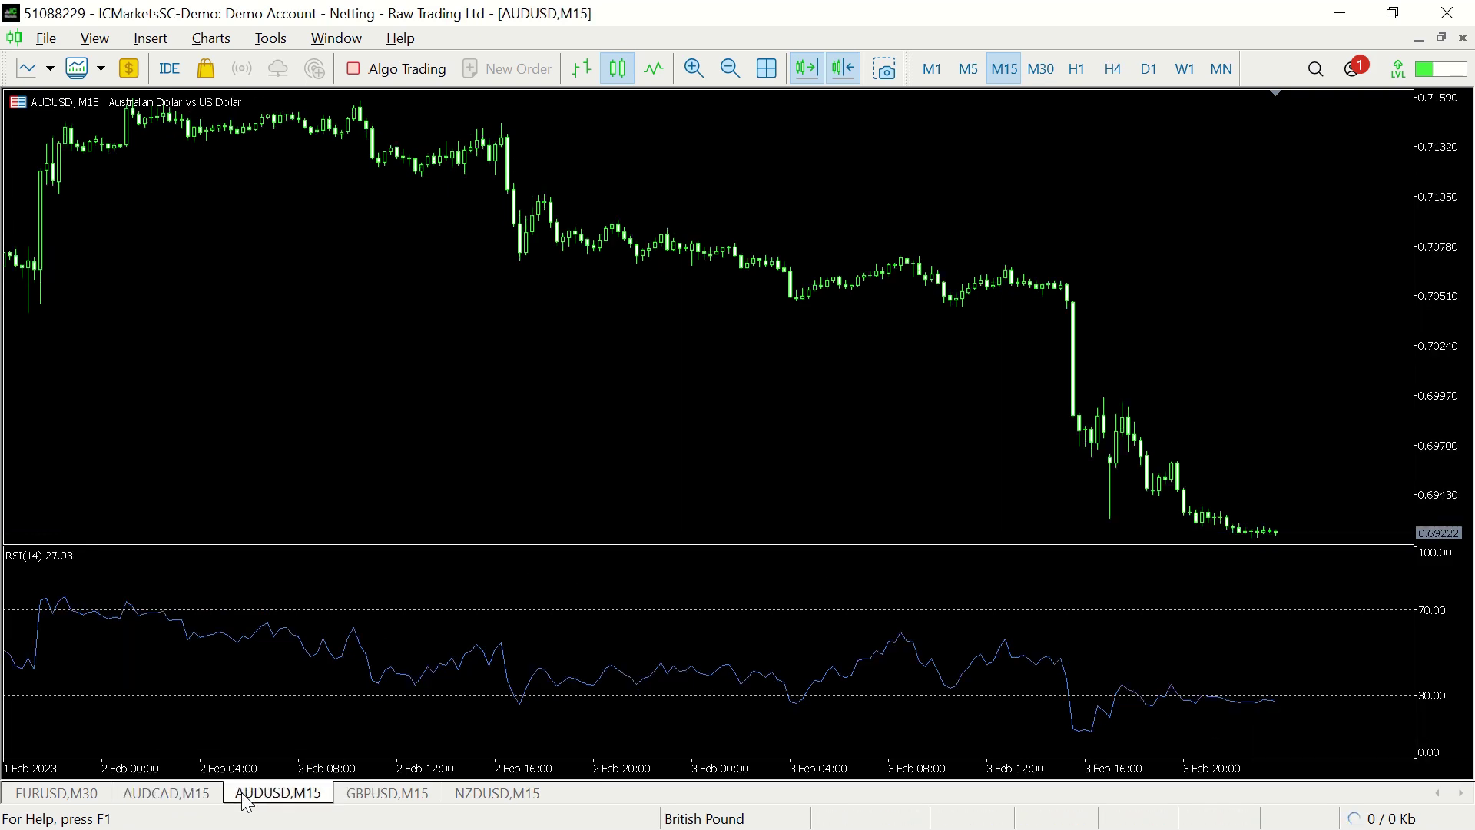
pyautogui.click(388, 793)
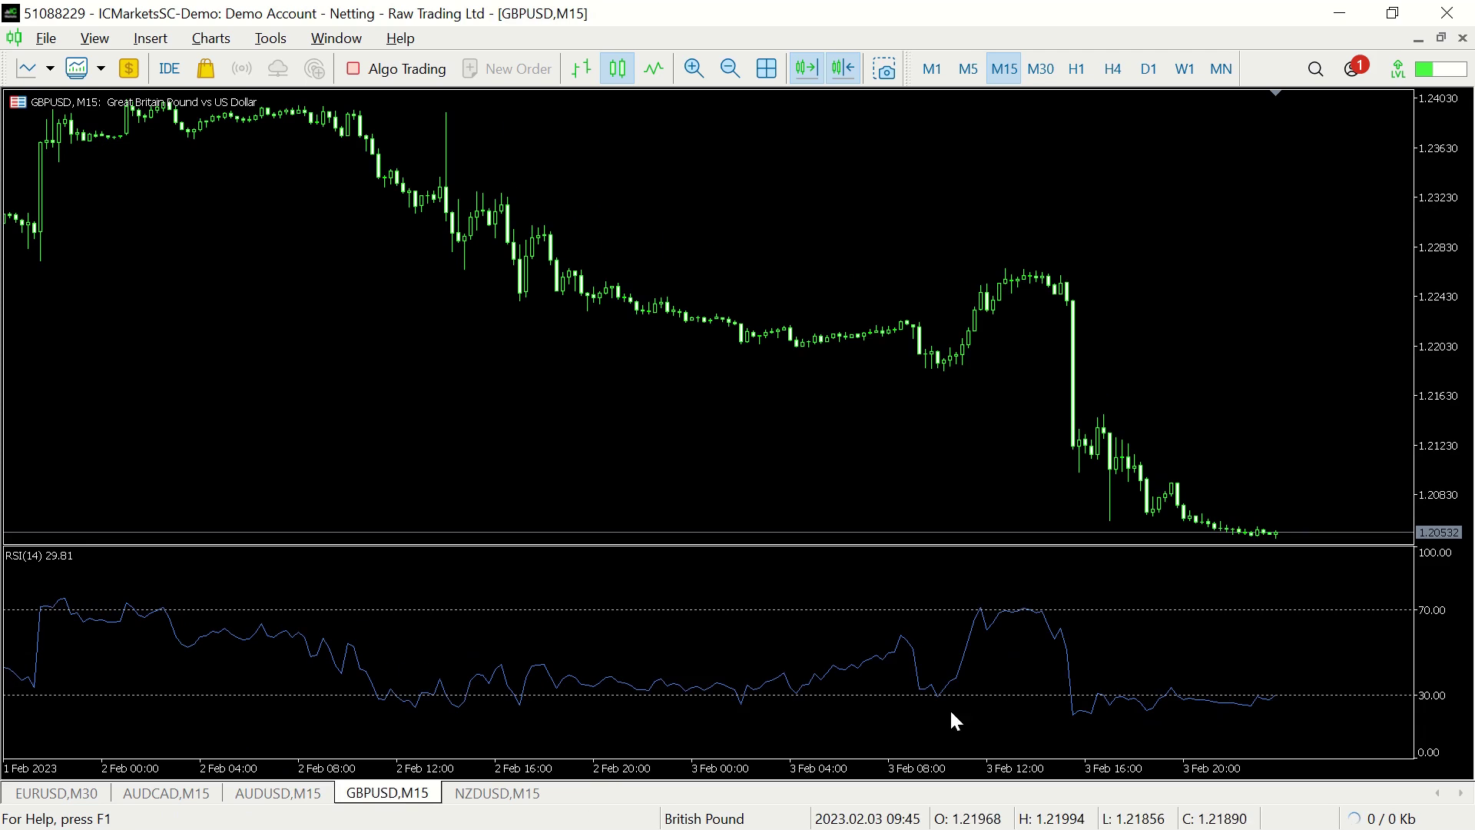
pyautogui.click(466, 796)
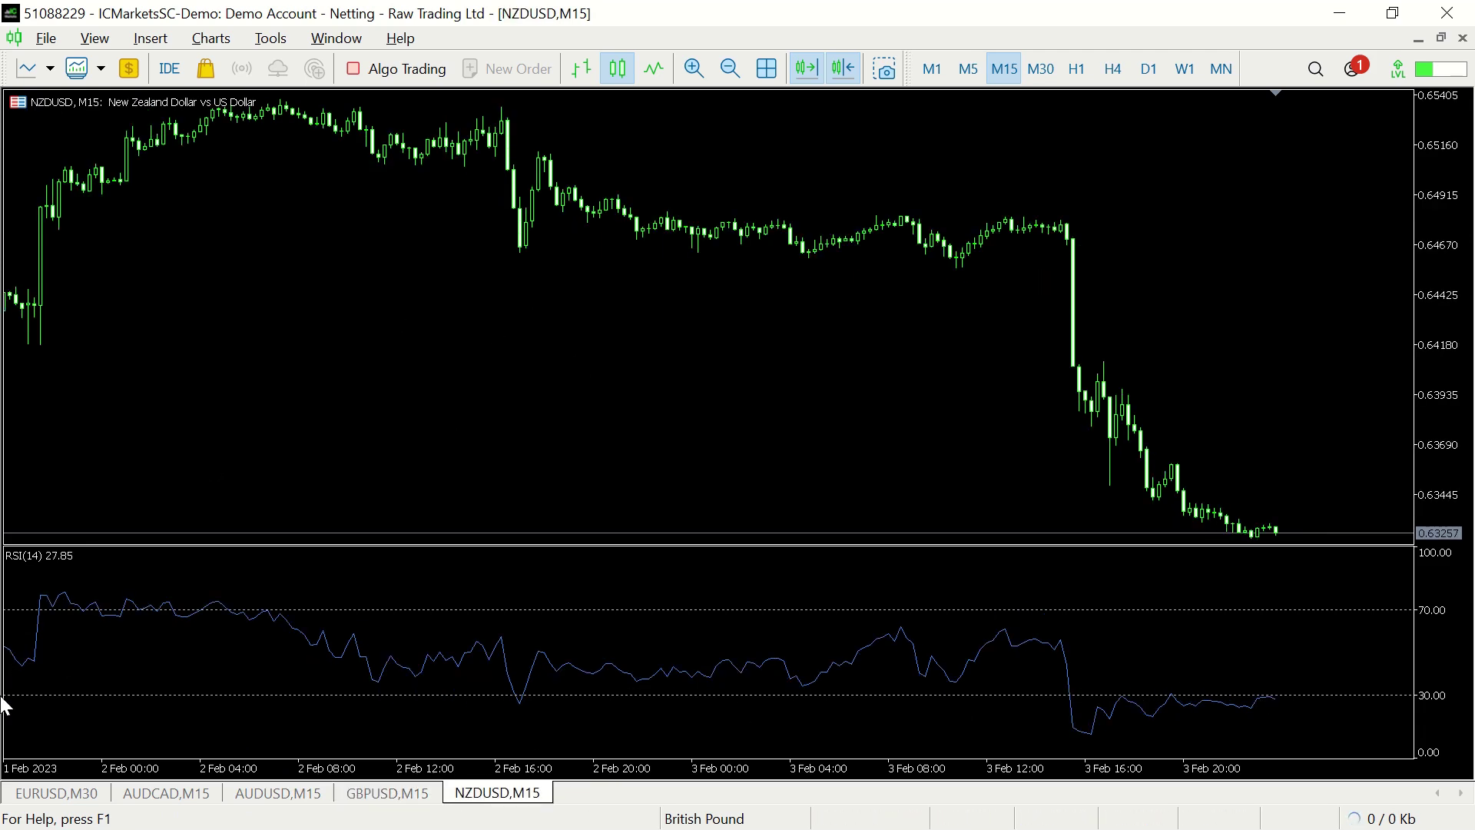
pyautogui.click(48, 798)
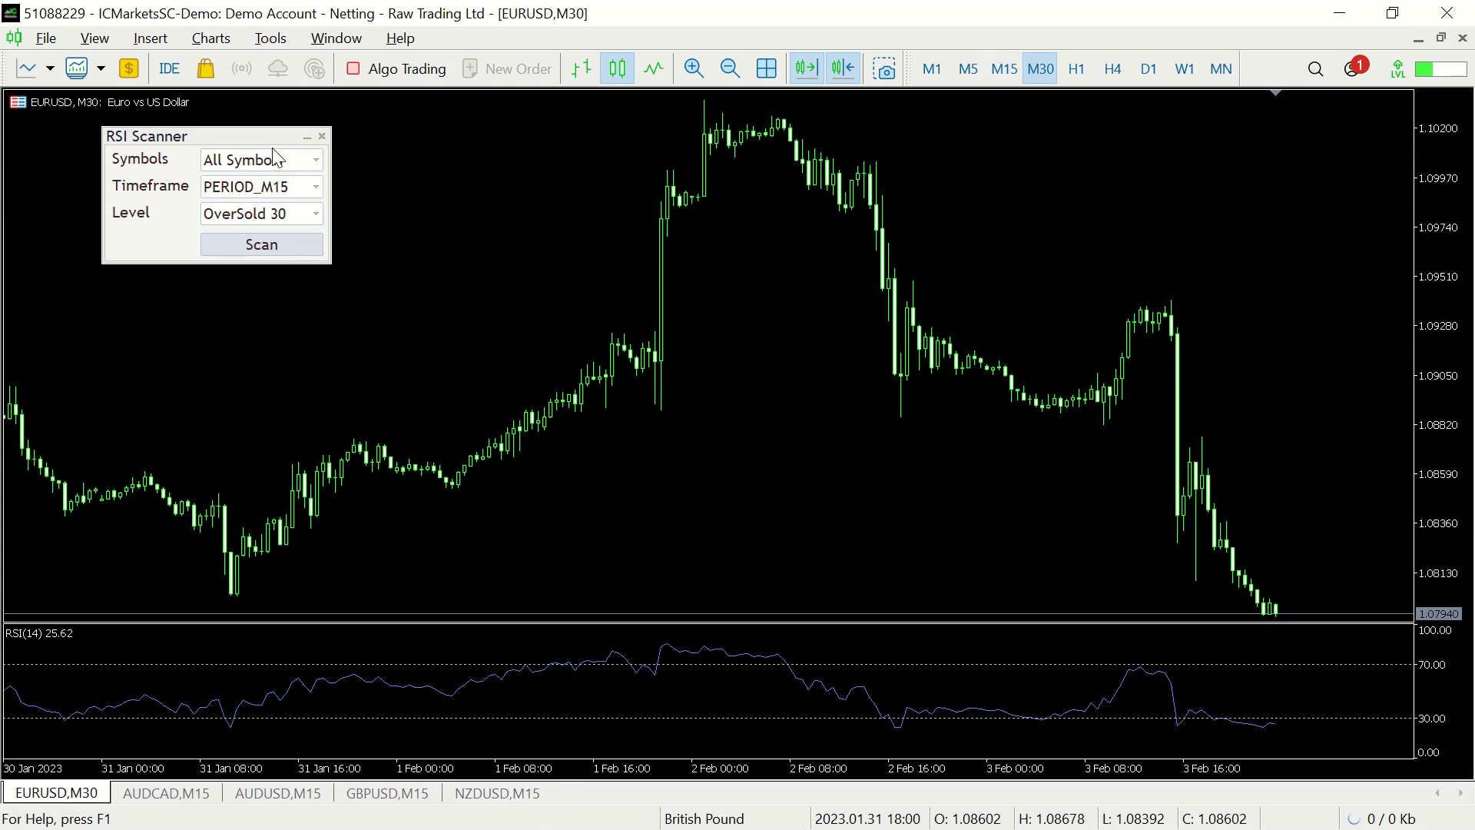
# - Set the scanner level to OverBought 80 and open the Toolbox Experts log with Ctrl+T
pyautogui.click(265, 215)
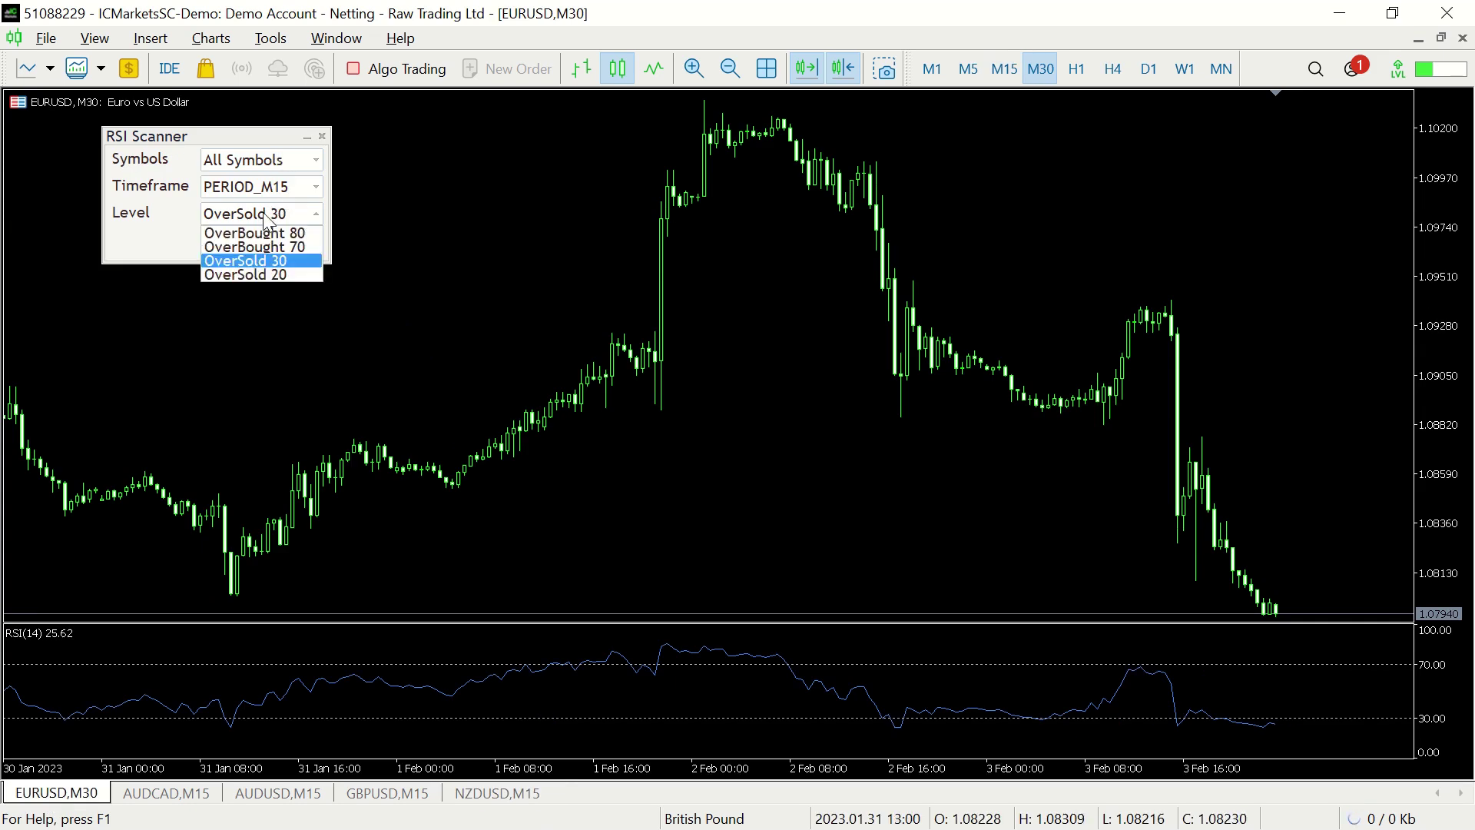
pyautogui.click(255, 234)
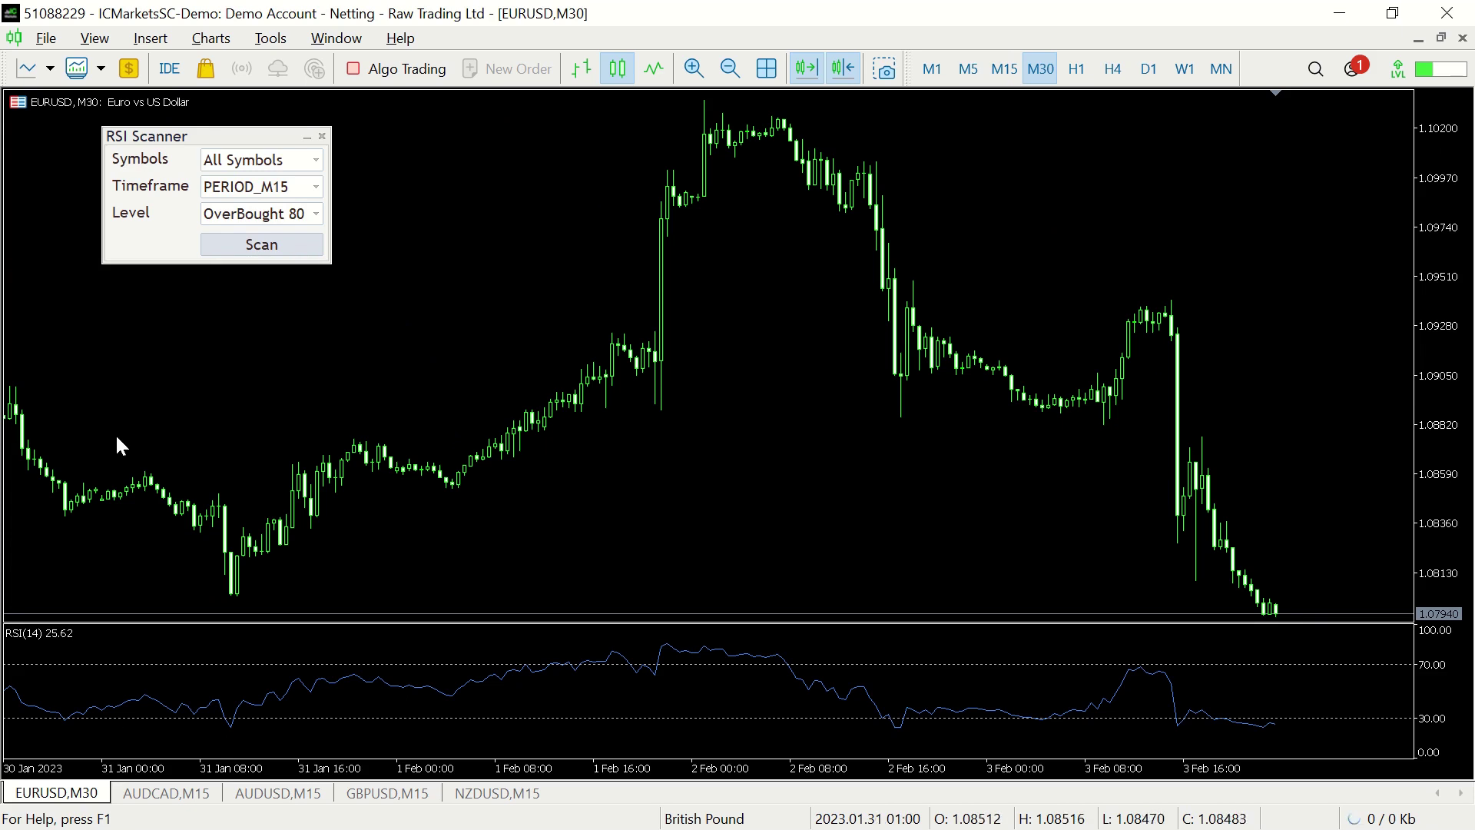
pyautogui.hotkey('ctrl', 't')
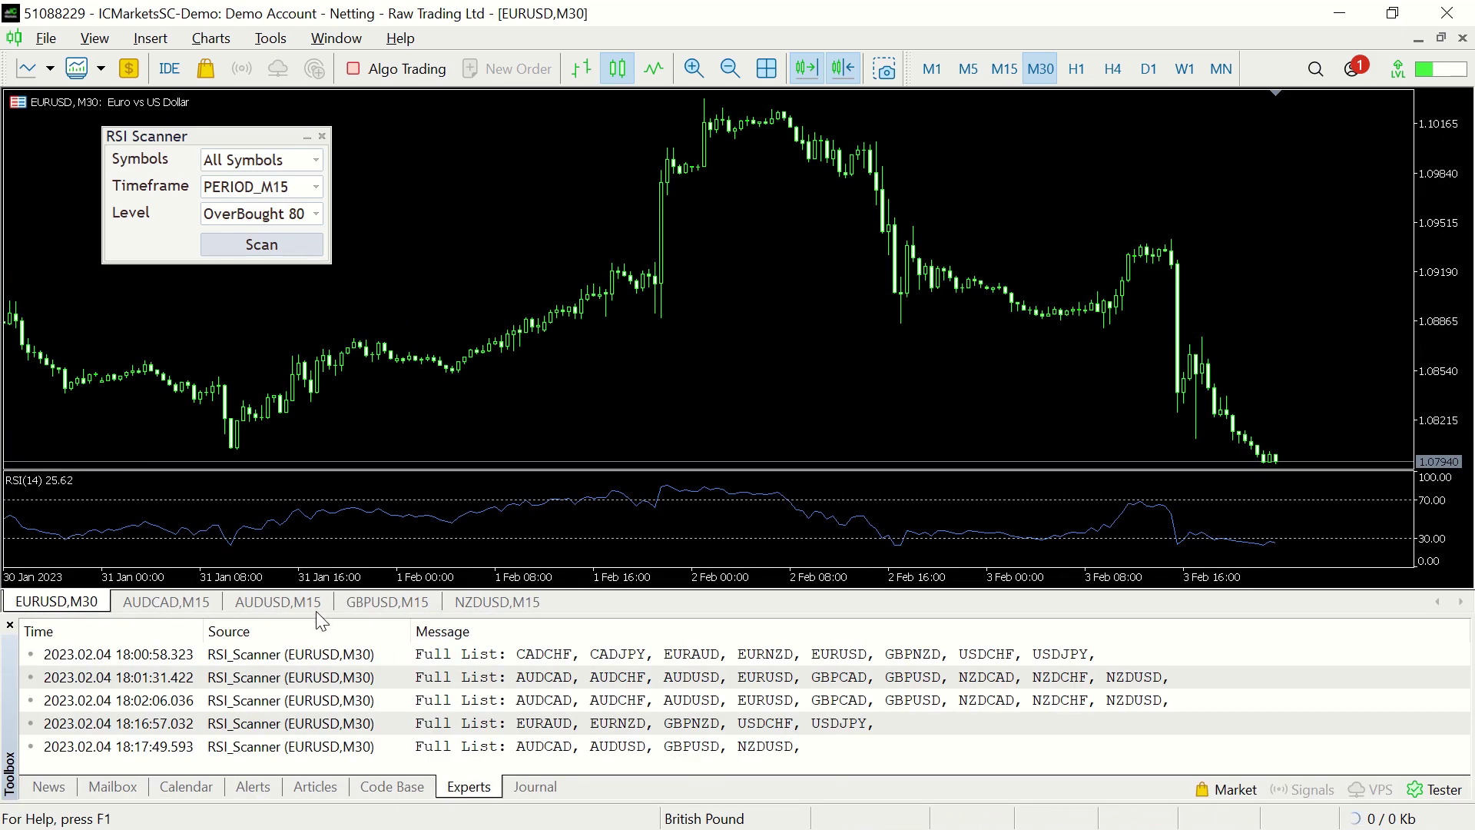
# - Enlarge the Experts log area and select the latest scan result line
pyautogui.moveTo(316, 615); pyautogui.dragTo(316, 595)
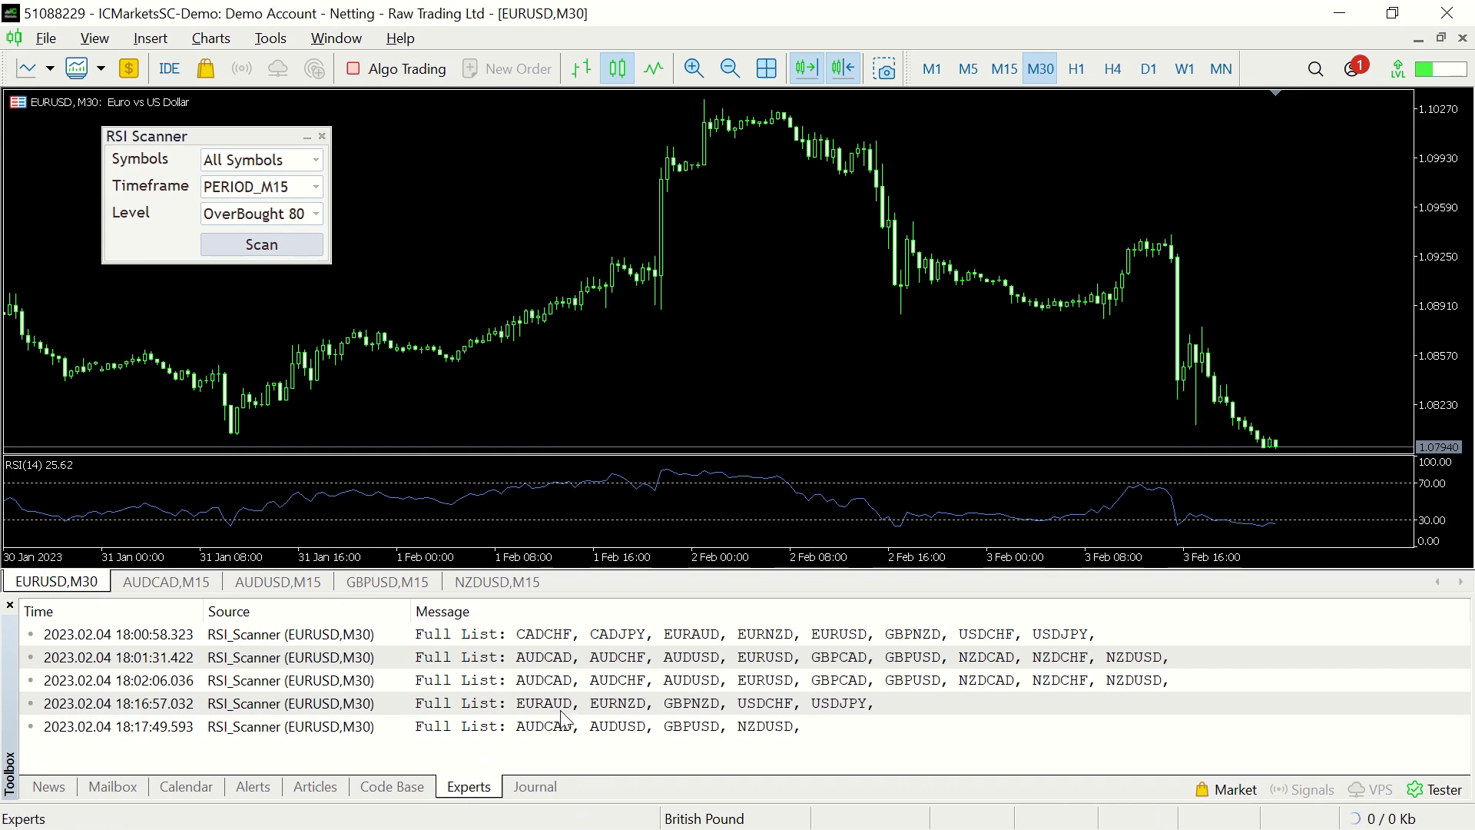
pyautogui.click(516, 727)
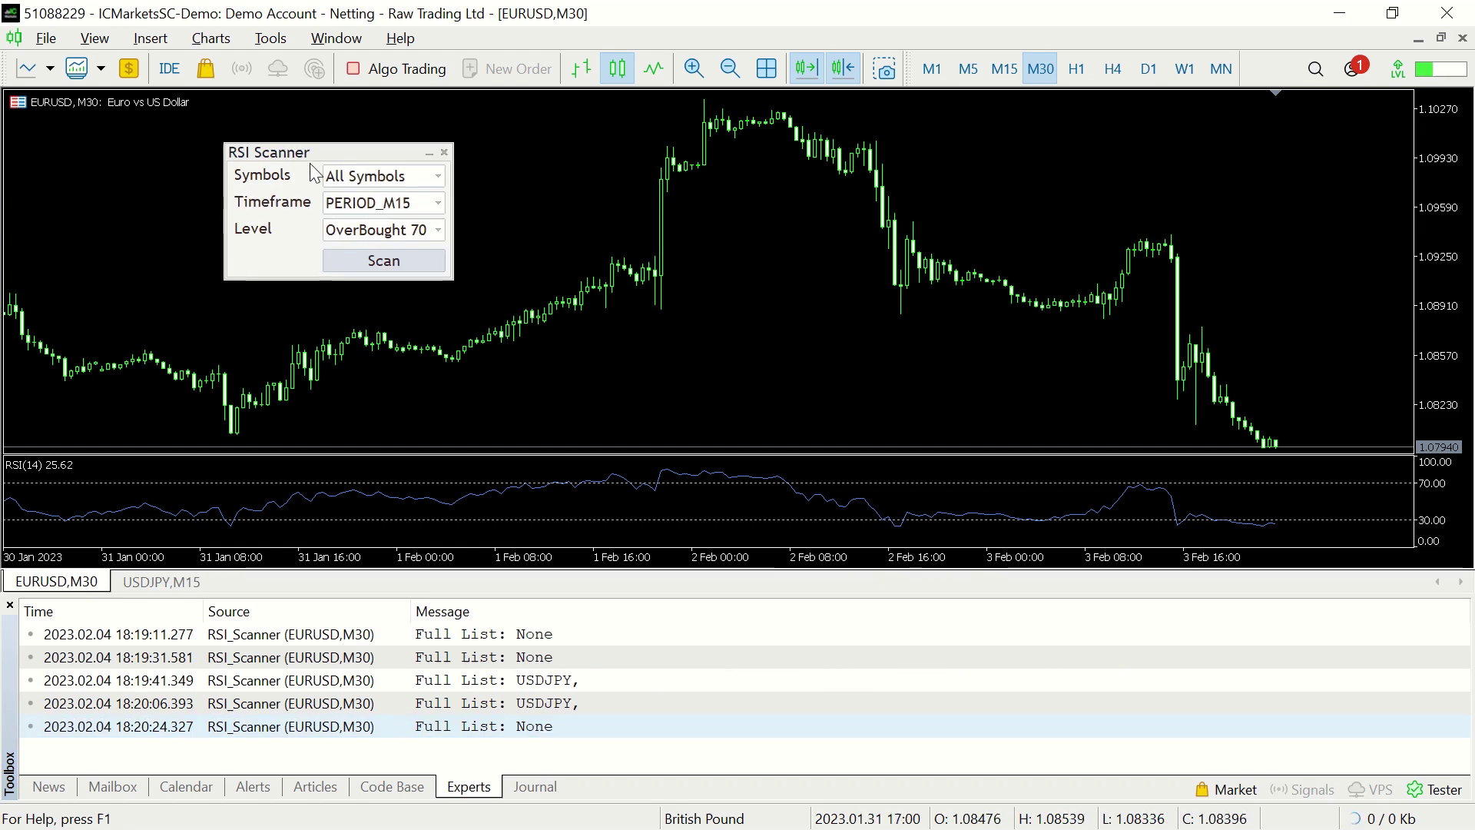
# - Nudge the RSI Scanner panel right, selecting the latest Full List: None log entry along the way
pyautogui.moveTo(334, 152); pyautogui.dragTo(348, 154)
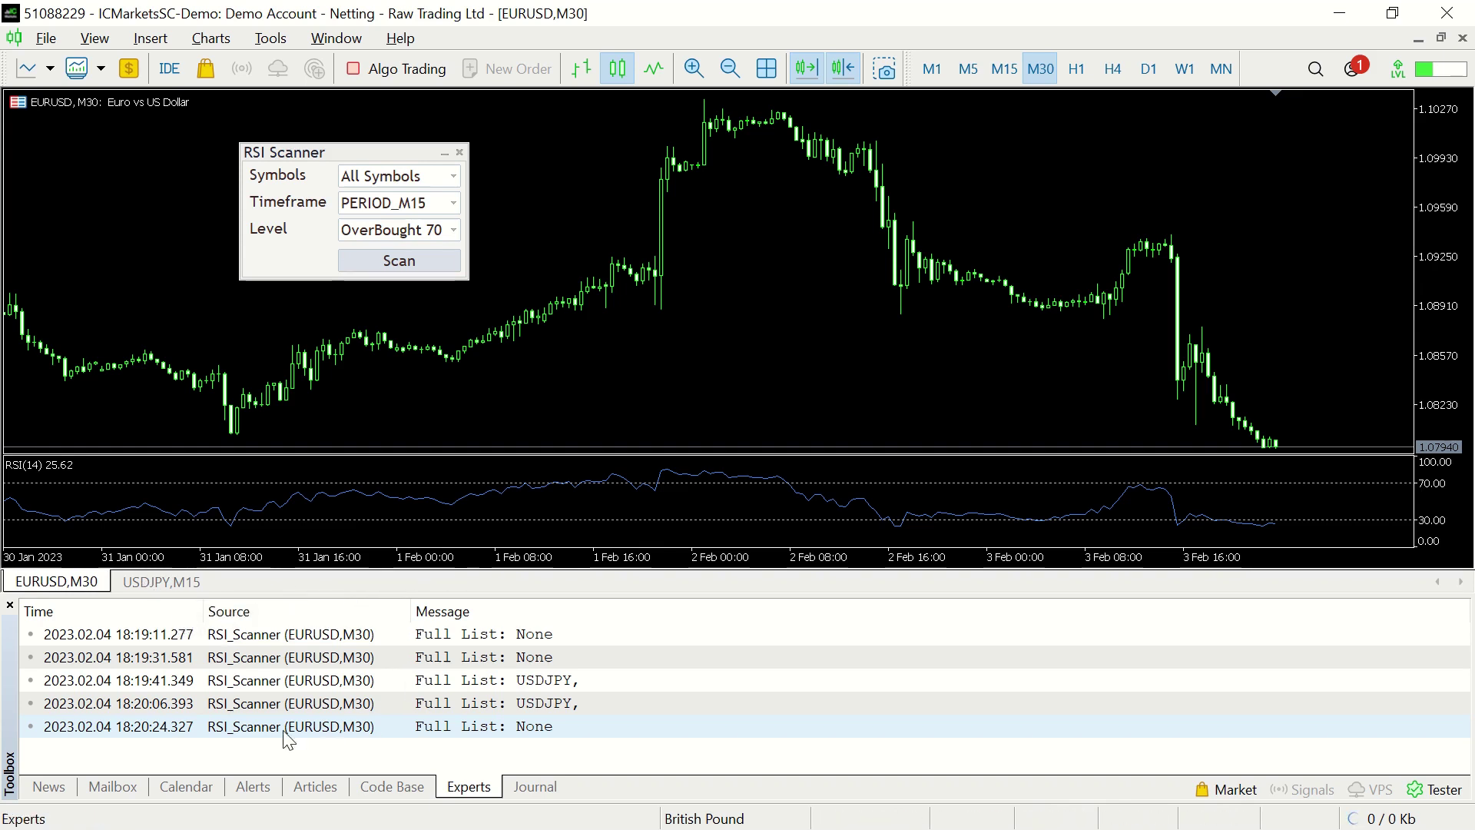
pyautogui.click(407, 725)
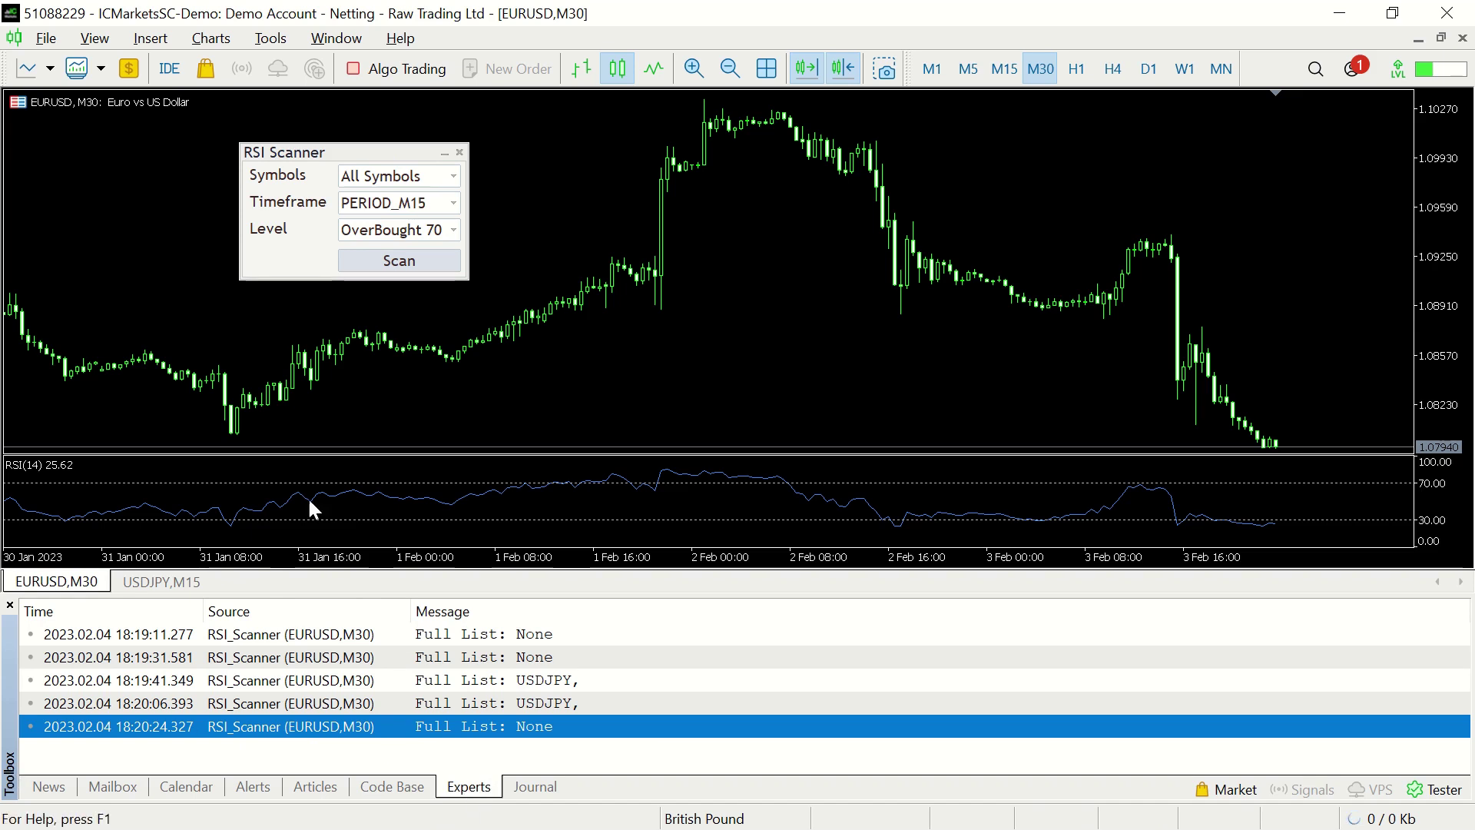
pyautogui.click(522, 343)
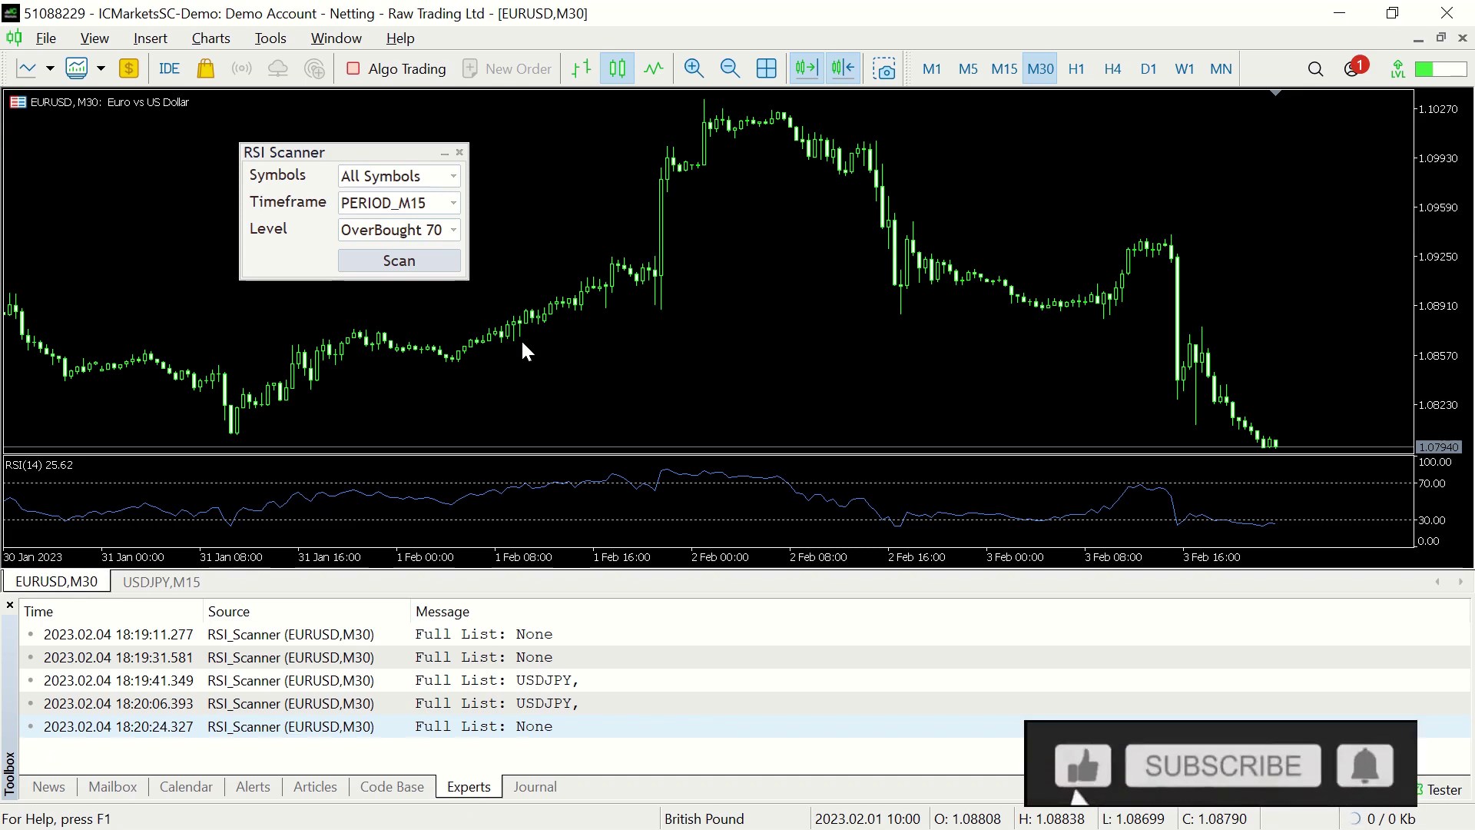
pyautogui.moveTo(354, 157)
pyautogui.mouseDown()
pyautogui.moveTo(390, 160)
pyautogui.moveTo(359, 152)
pyautogui.mouseUp()
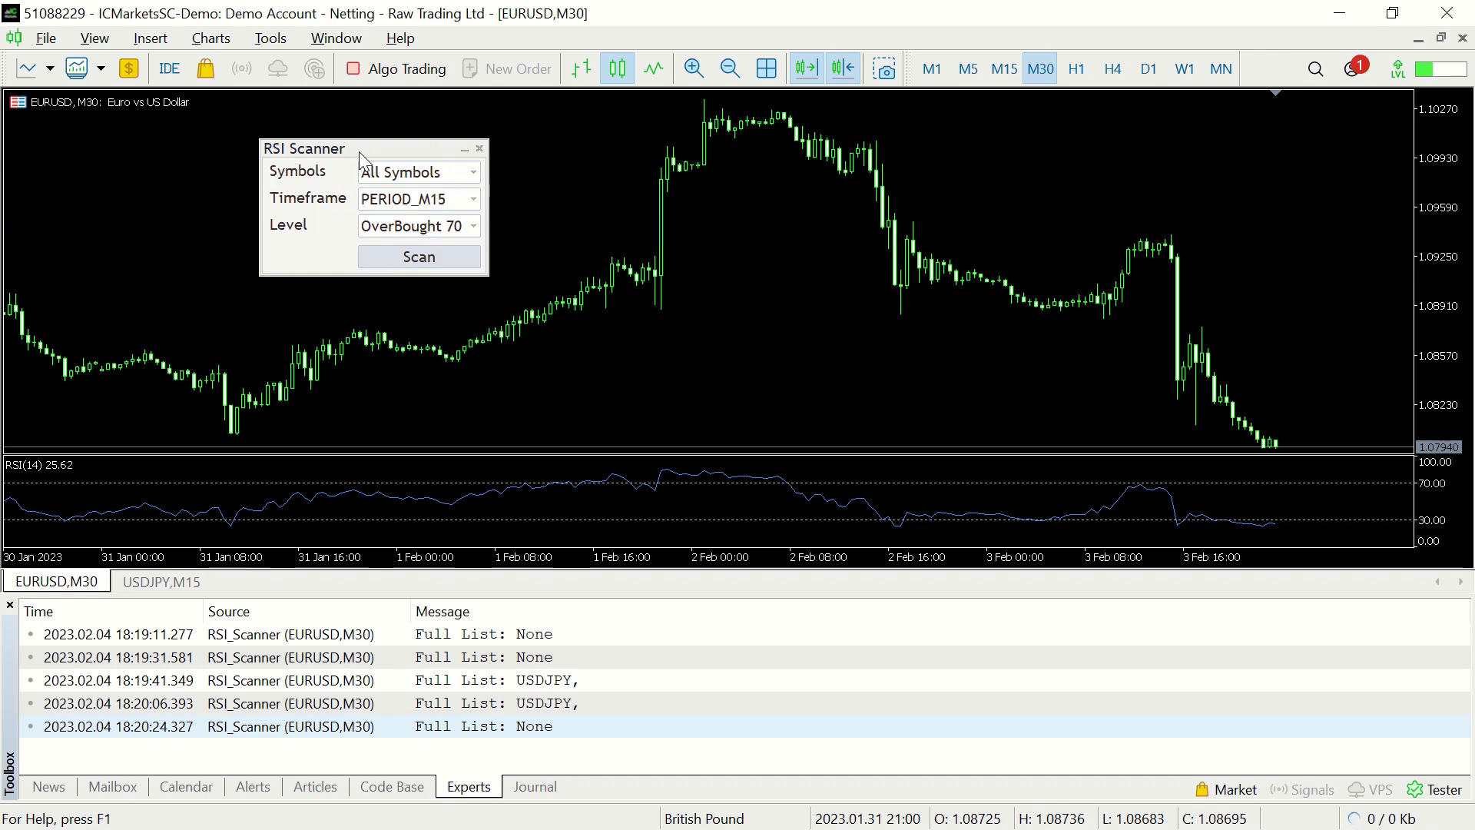
pyautogui.hotkey('alt', 'Tab')
pyautogui.hotkey('alt', 'Tab')
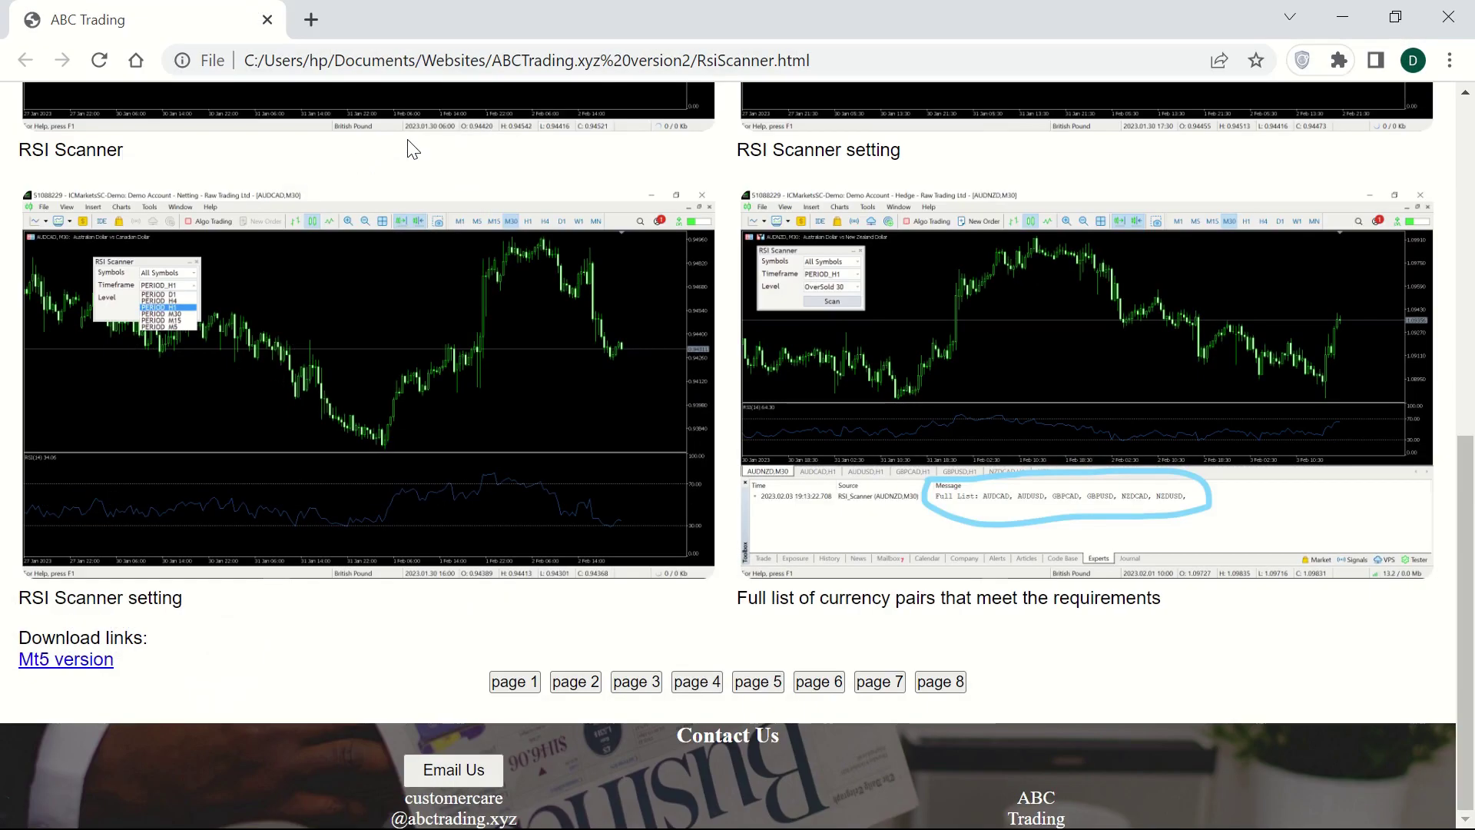
pyautogui.scroll(9, 517, 277)
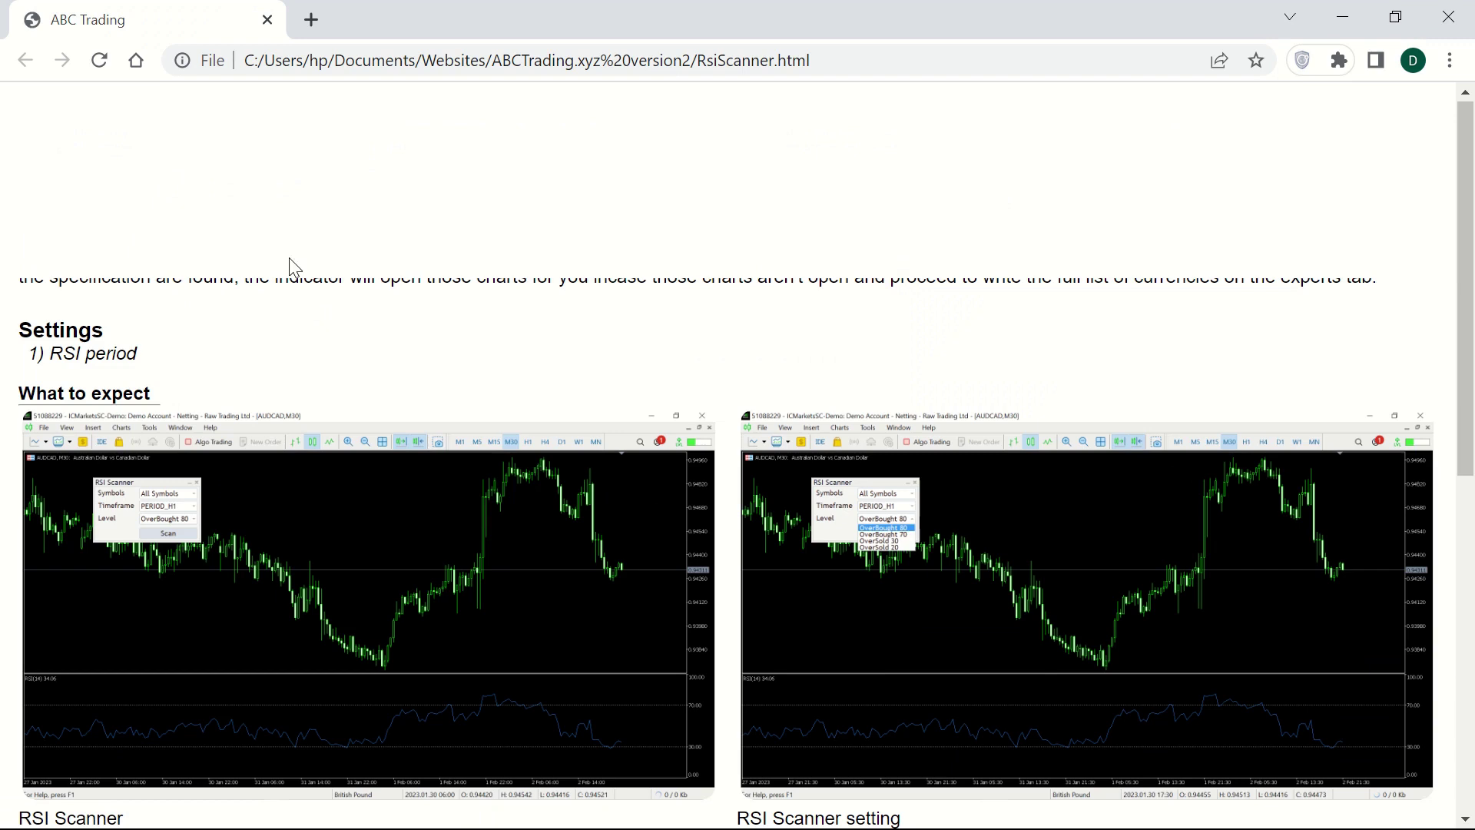
pyautogui.scroll(-1, 717, 342)
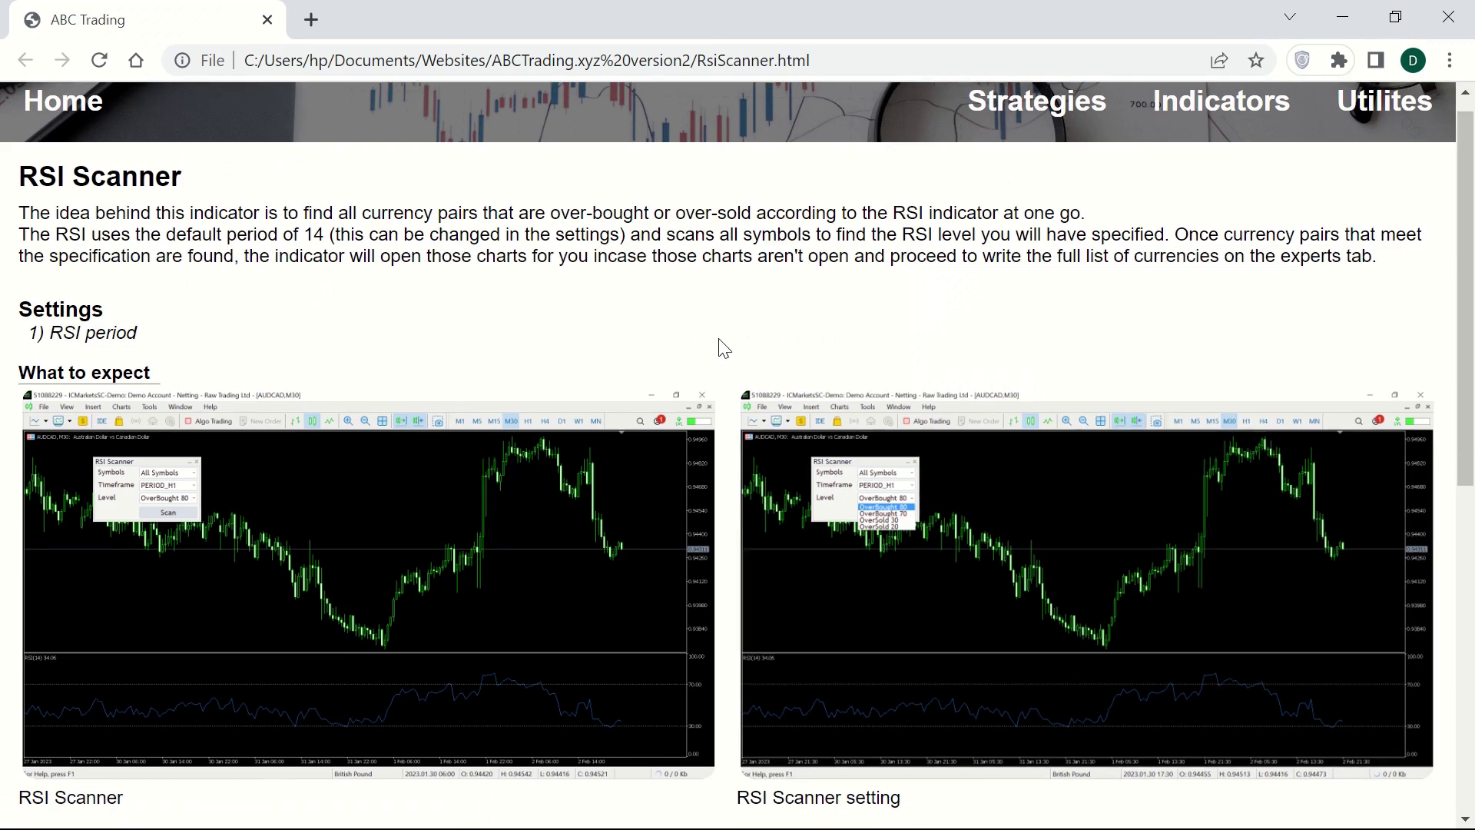
pyautogui.scroll(-6, 715, 344)
pyautogui.scroll(-3, 714, 344)
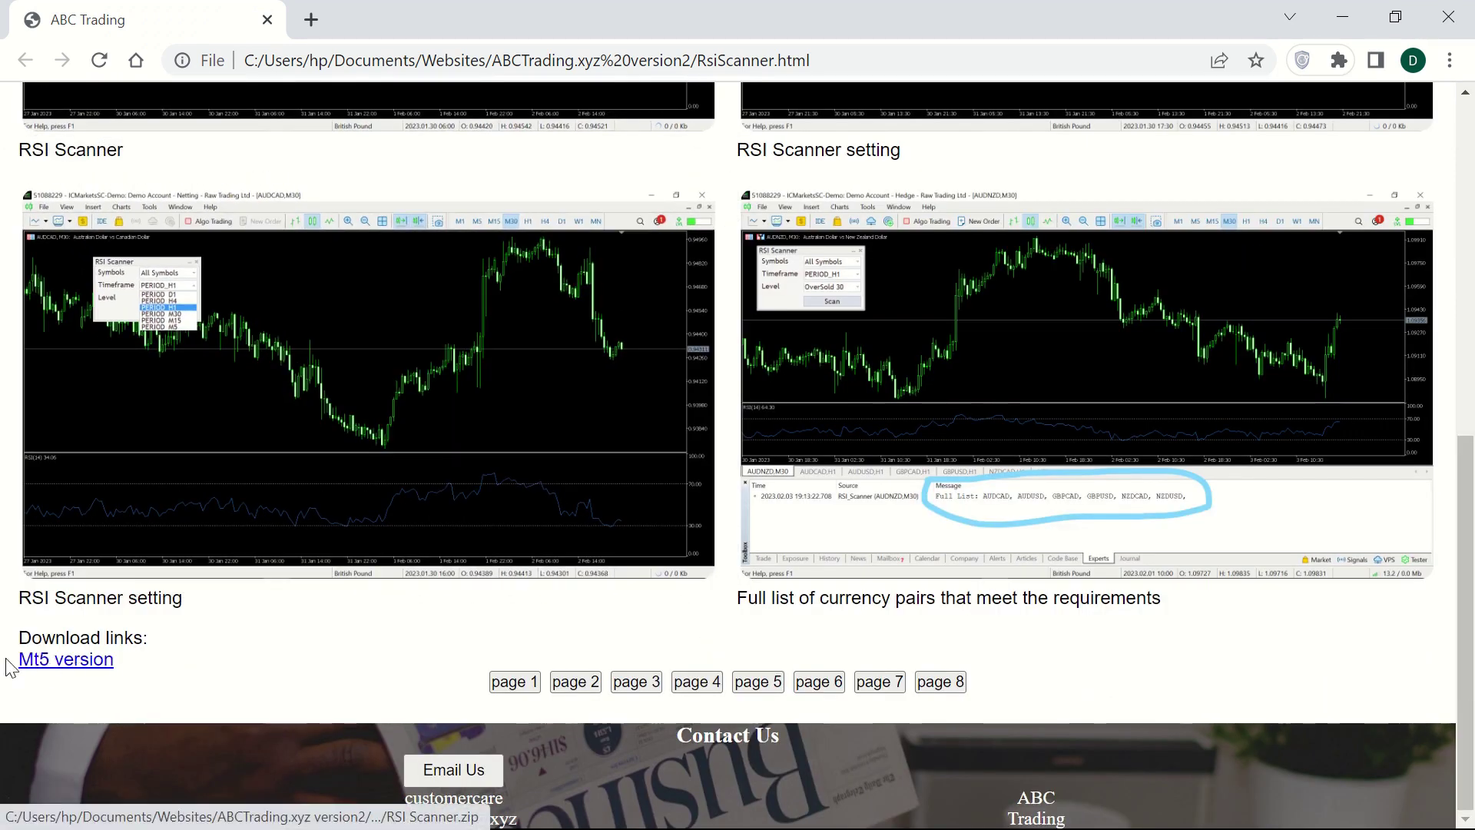
pyautogui.hotkey('alt', 'Tab')
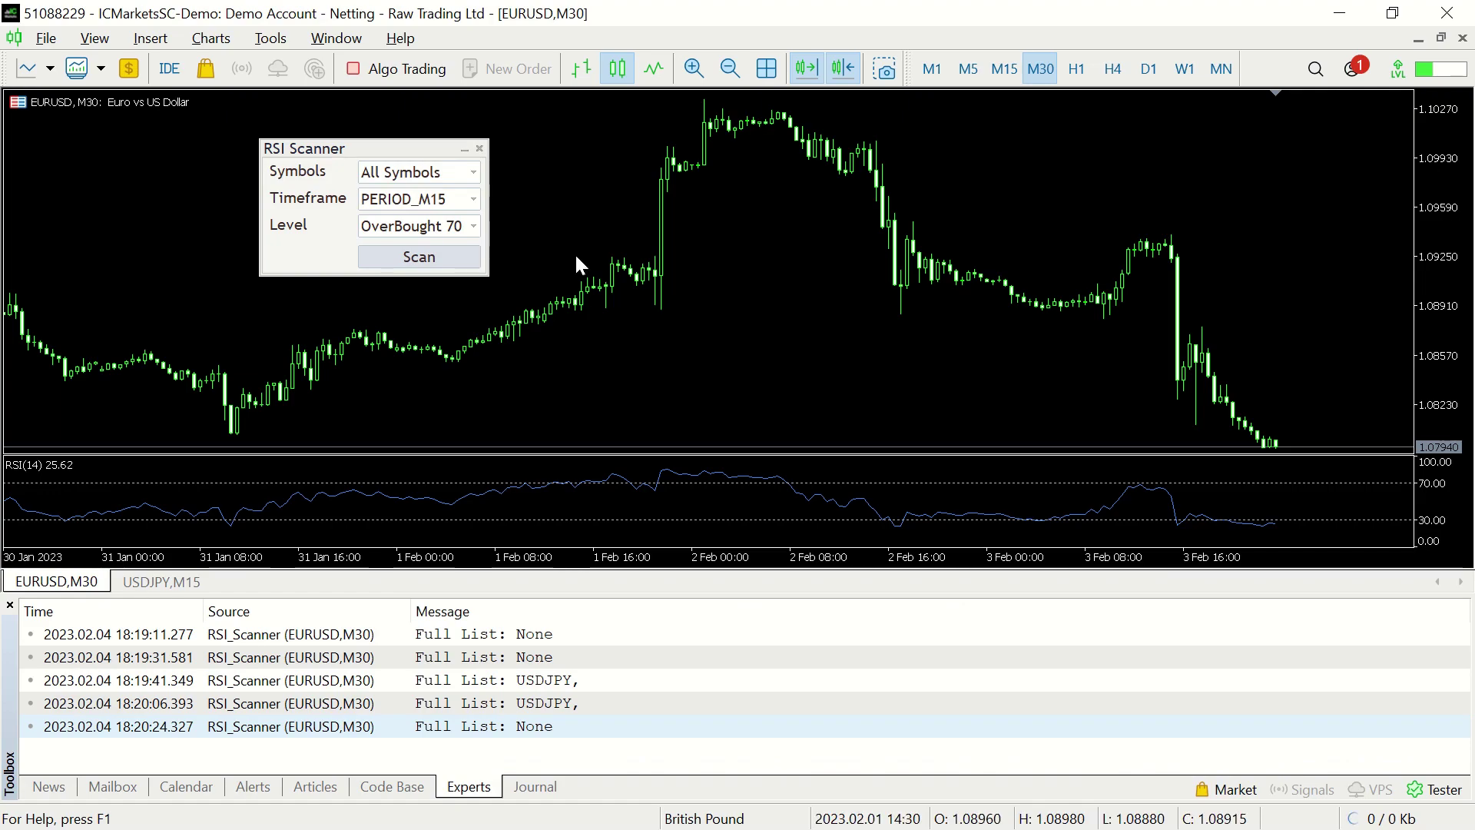
# - Reposition the RSI Scanner panel further left on the EURUSD chart, keeping its settings unchanged
pyautogui.moveTo(364, 149); pyautogui.dragTo(281, 148)
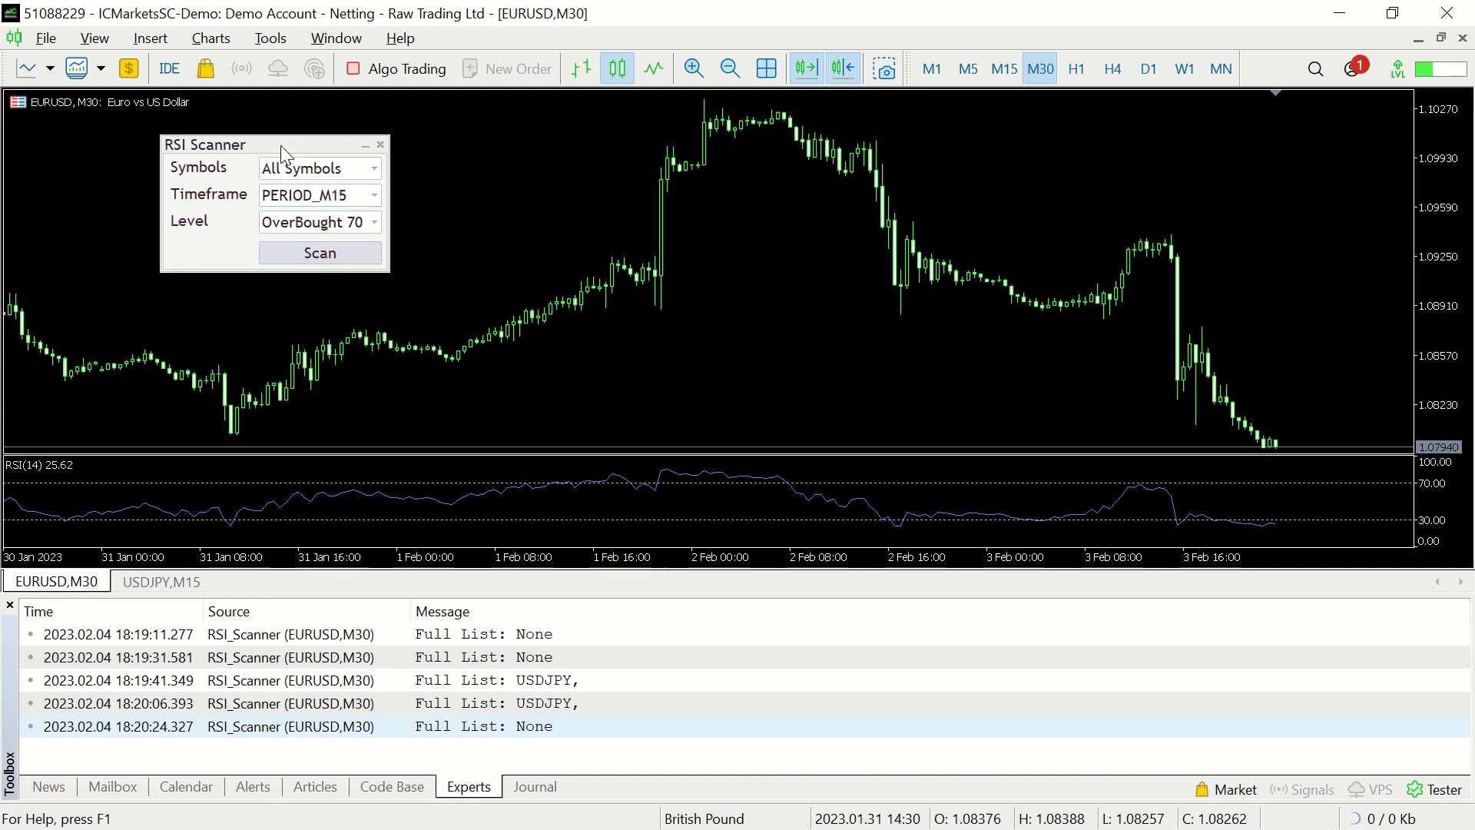